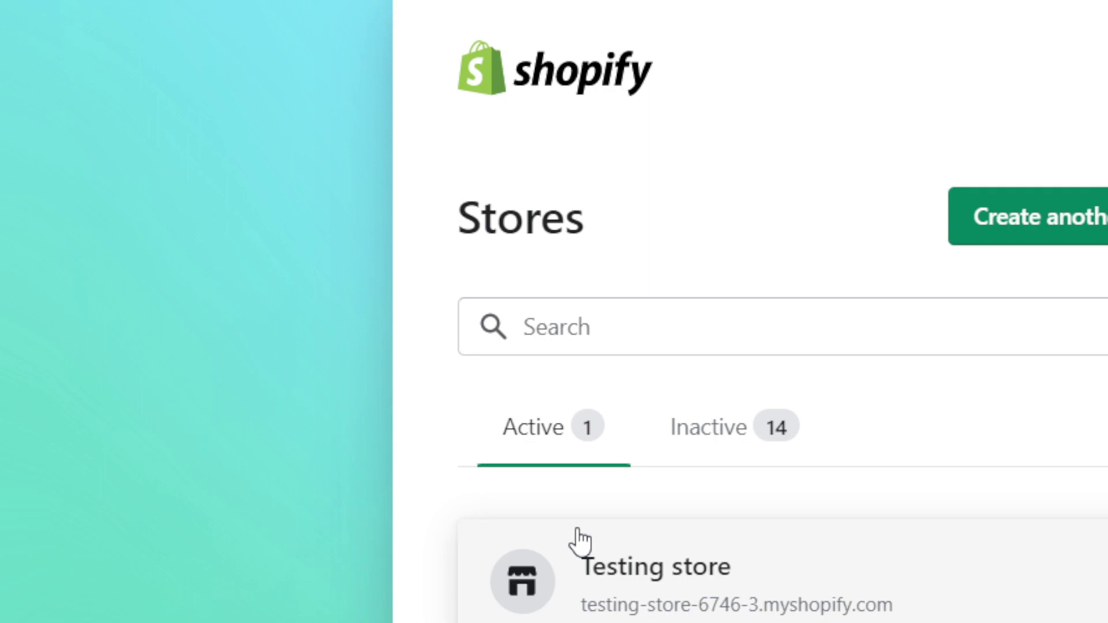
Open the Testing store's apps and sales channels settings and go from there to the Shopify App Store
scroll(579, 539, "down", 1)
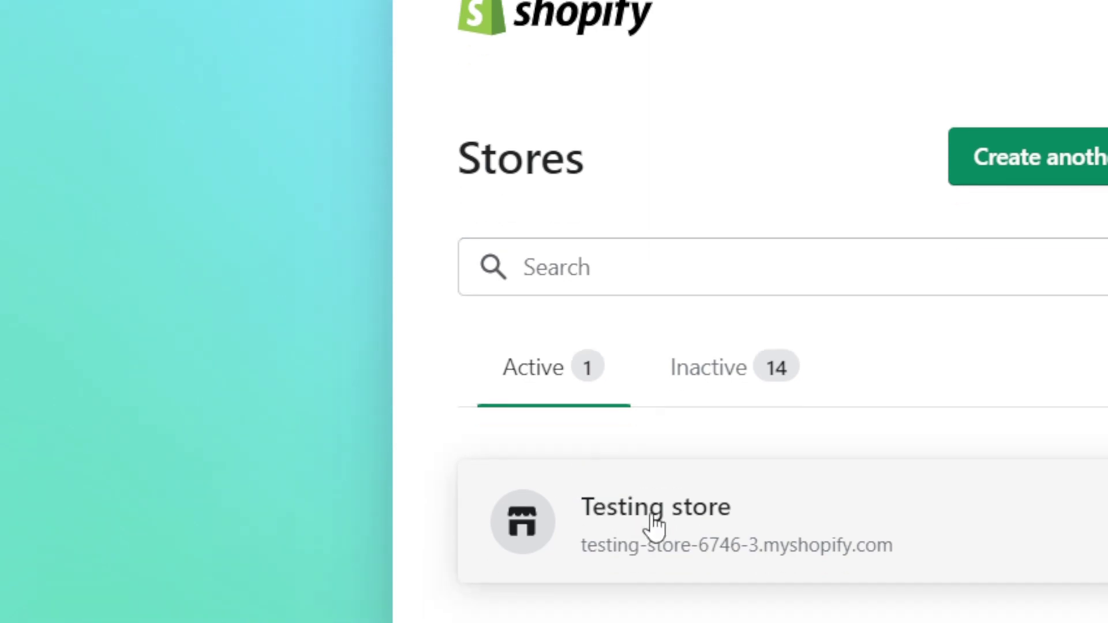
left_click(664, 528)
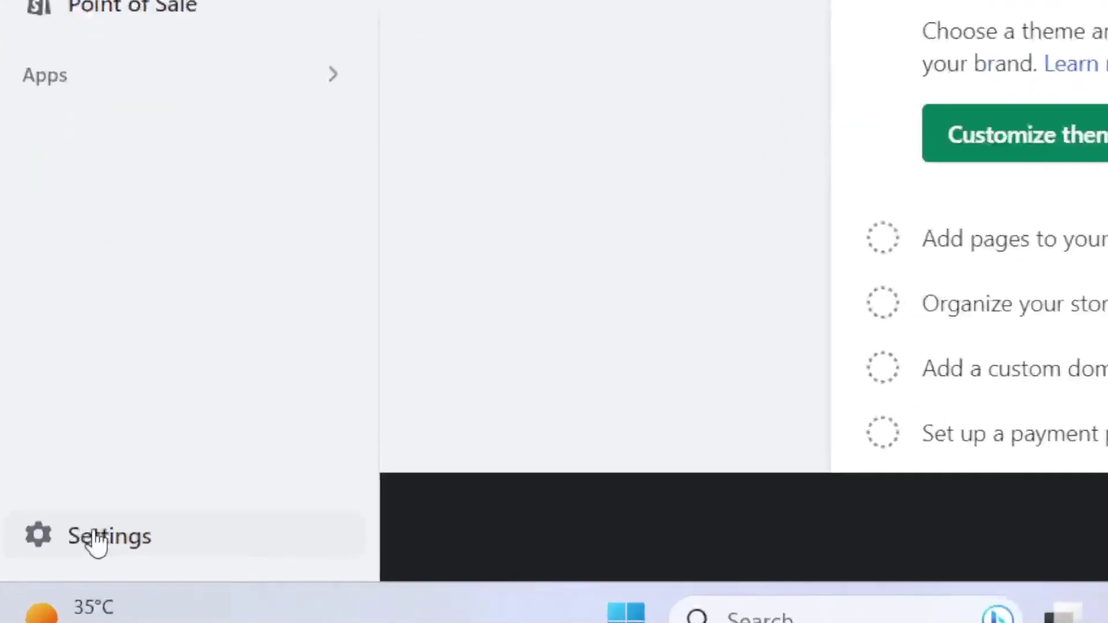
left_click(47, 571)
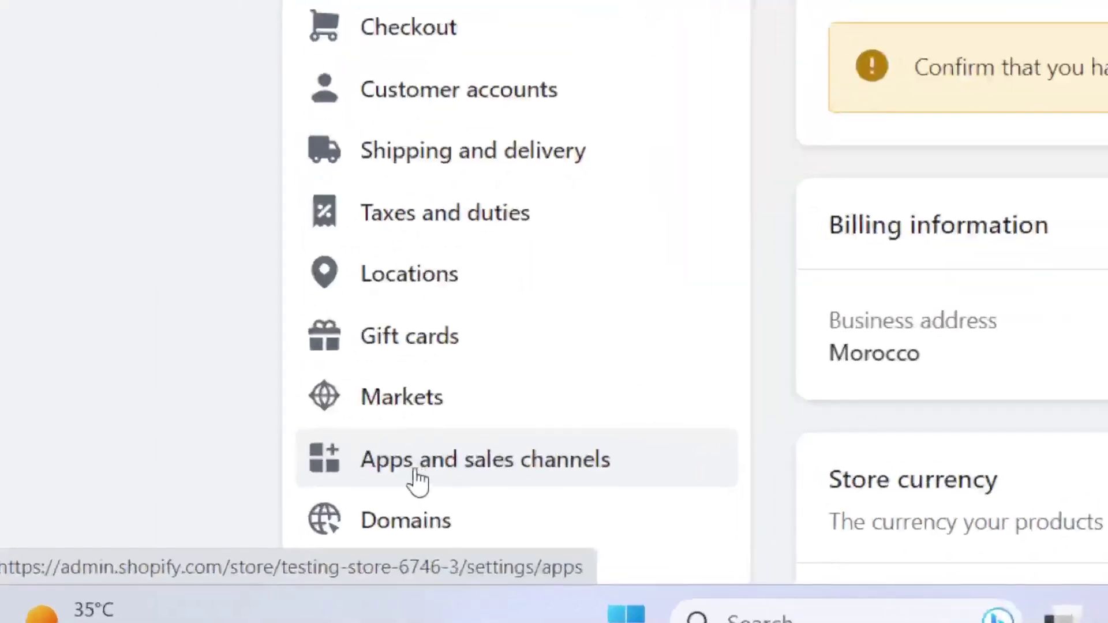
left_click(201, 536)
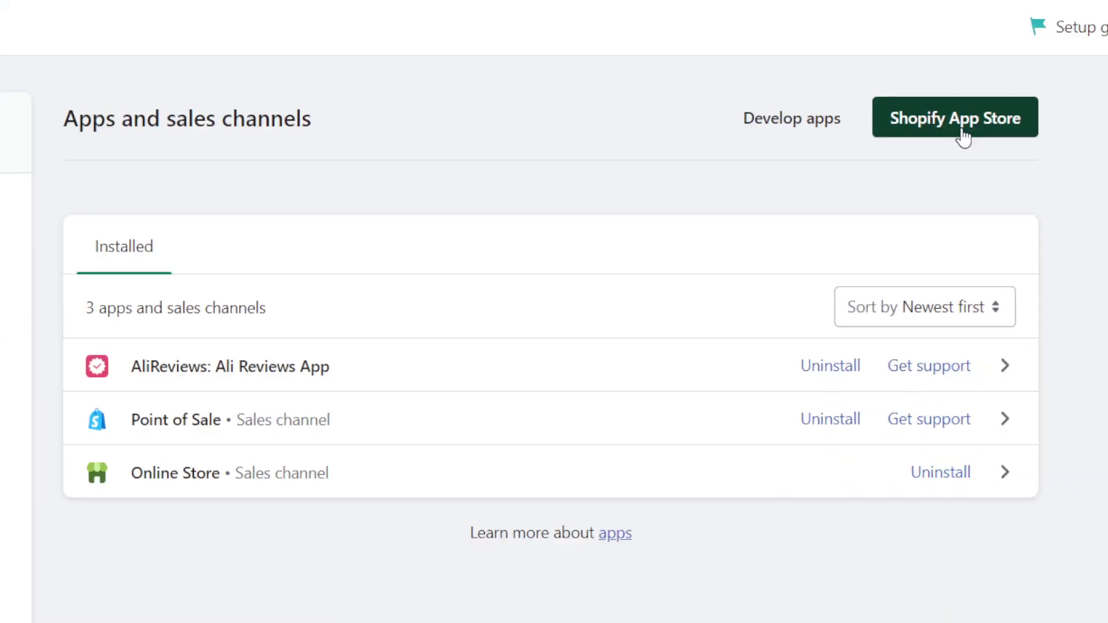
left_click(1000, 104)
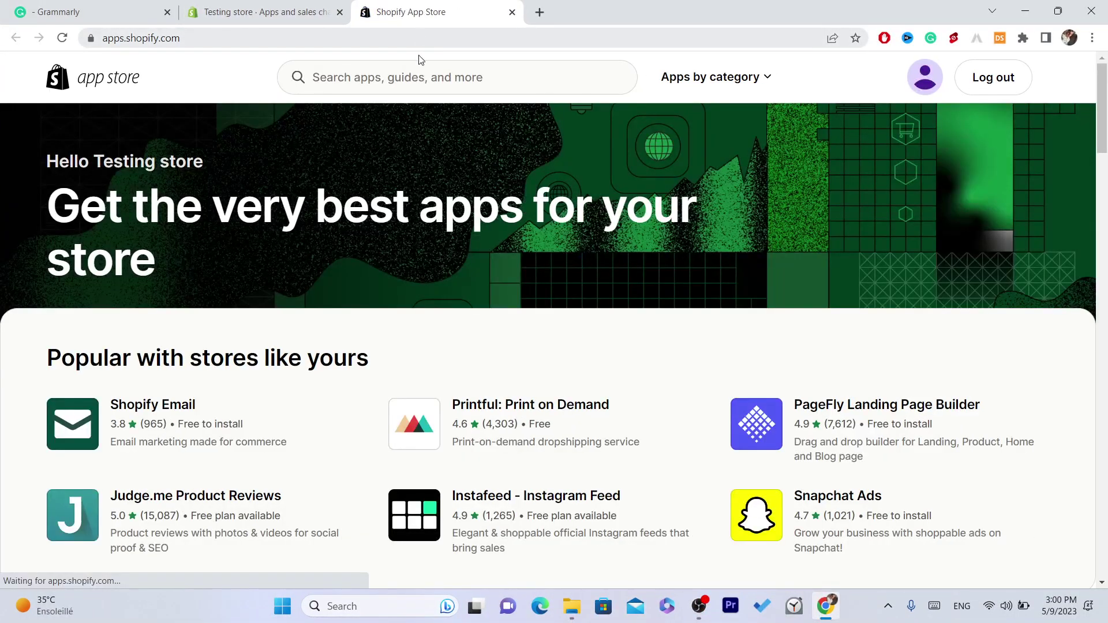
Search the app store for "printify" and open the Printify: Print on Demand listing
left_click(414, 77)
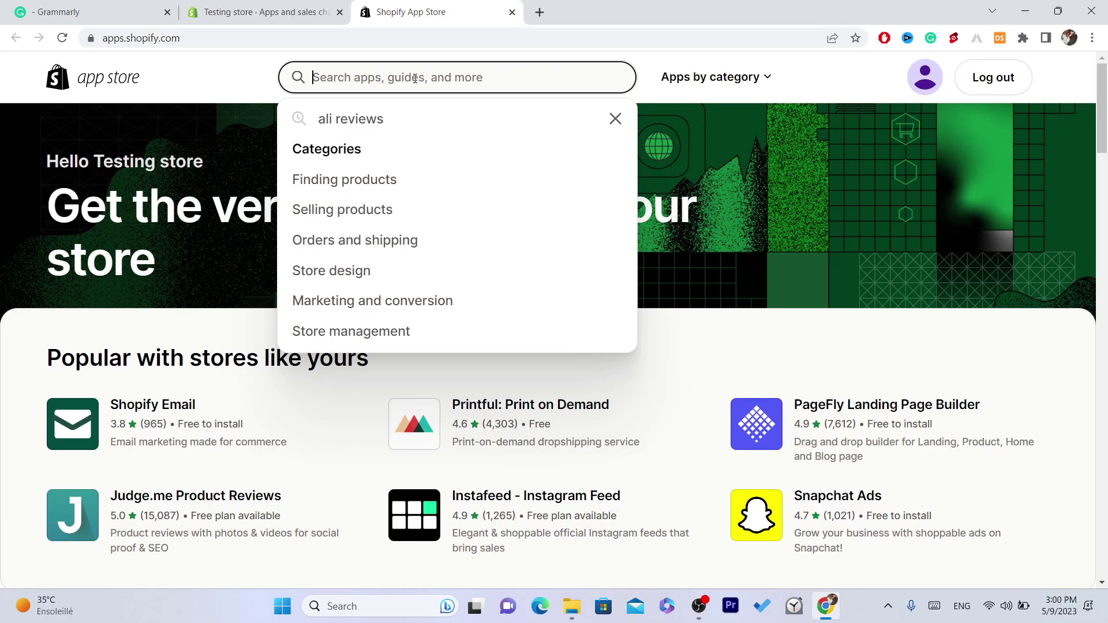
type("printify")
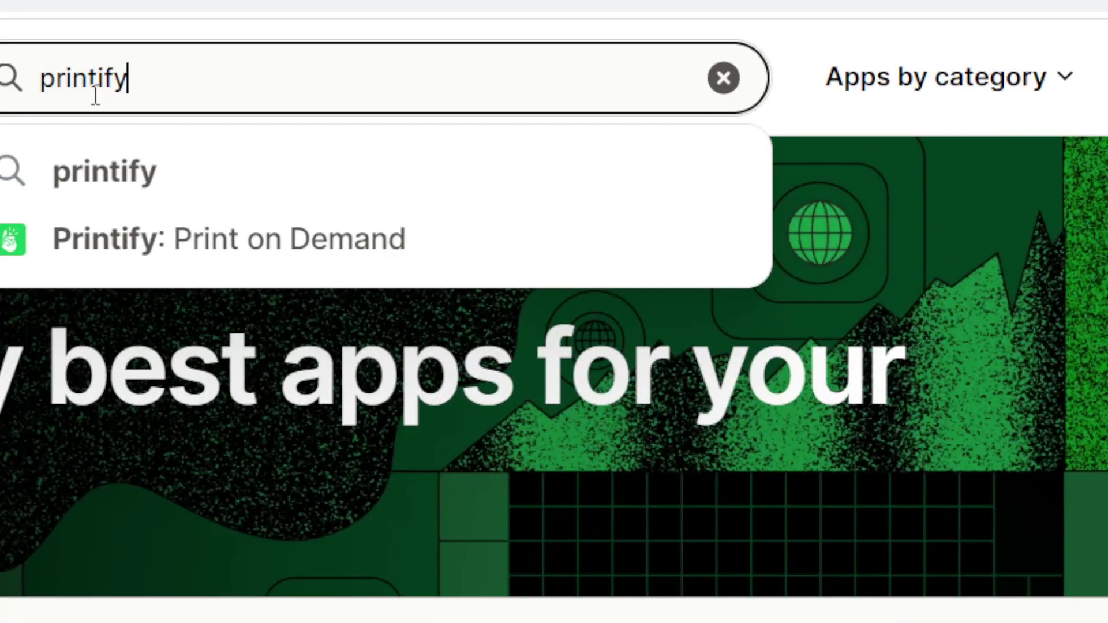
key("Return")
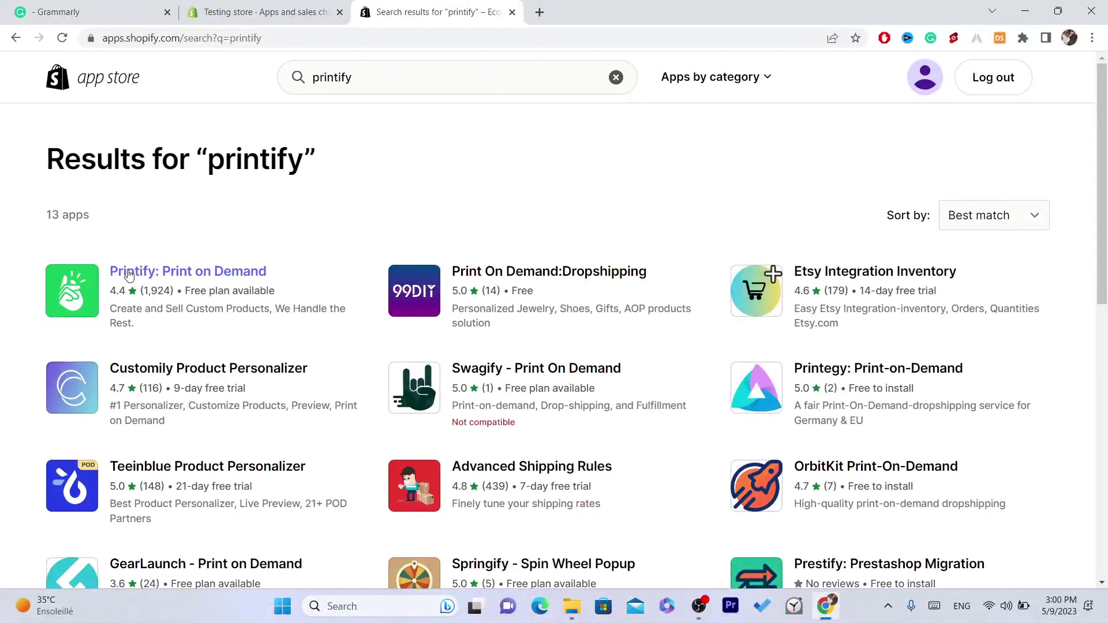
left_click(128, 273)
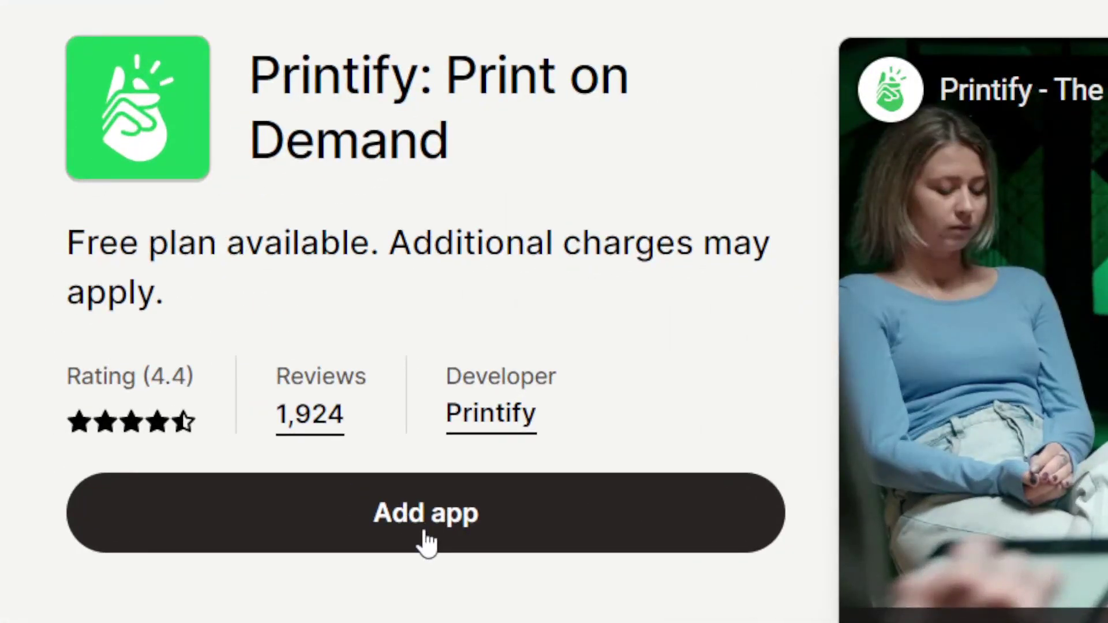
Add the Printify: Print on Demand app and approve its installation on the Testing store
left_click(370, 518)
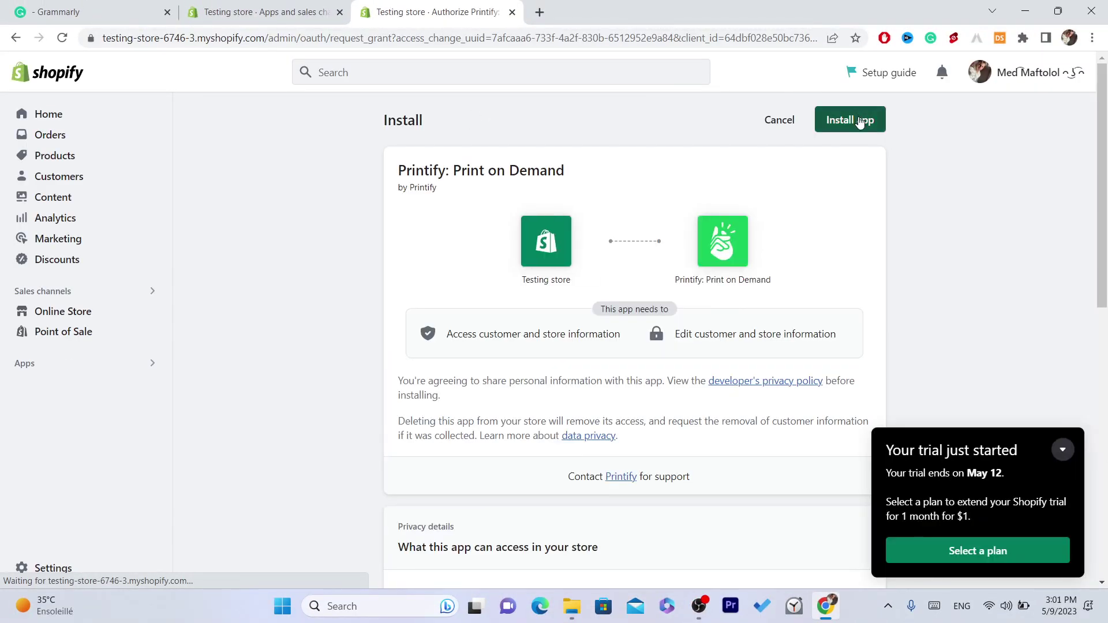
left_click(858, 122)
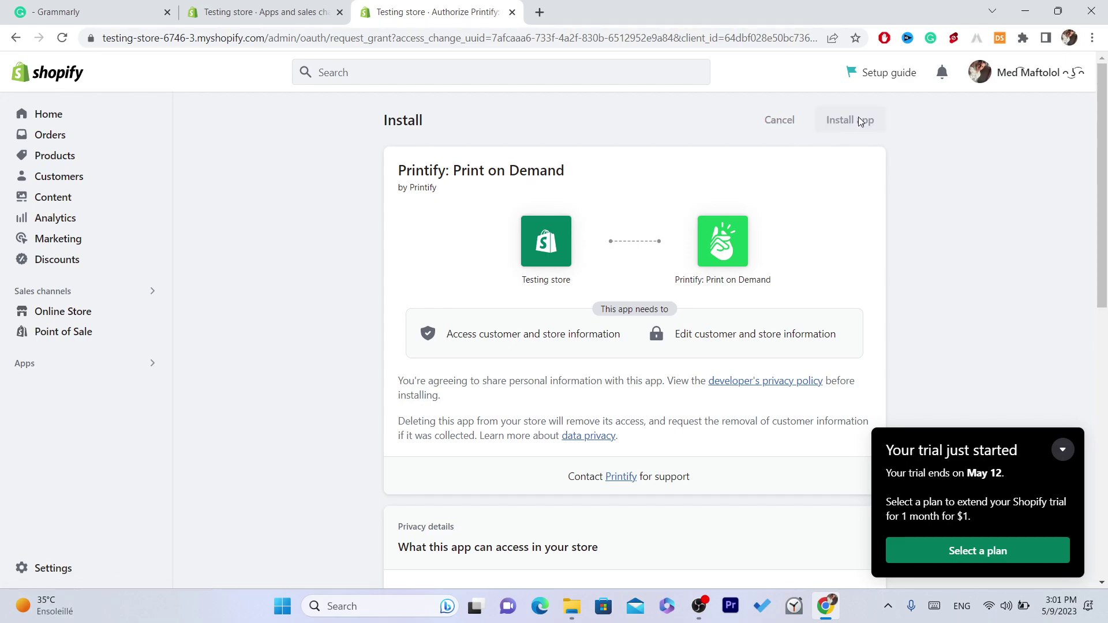
left_click(449, 38)
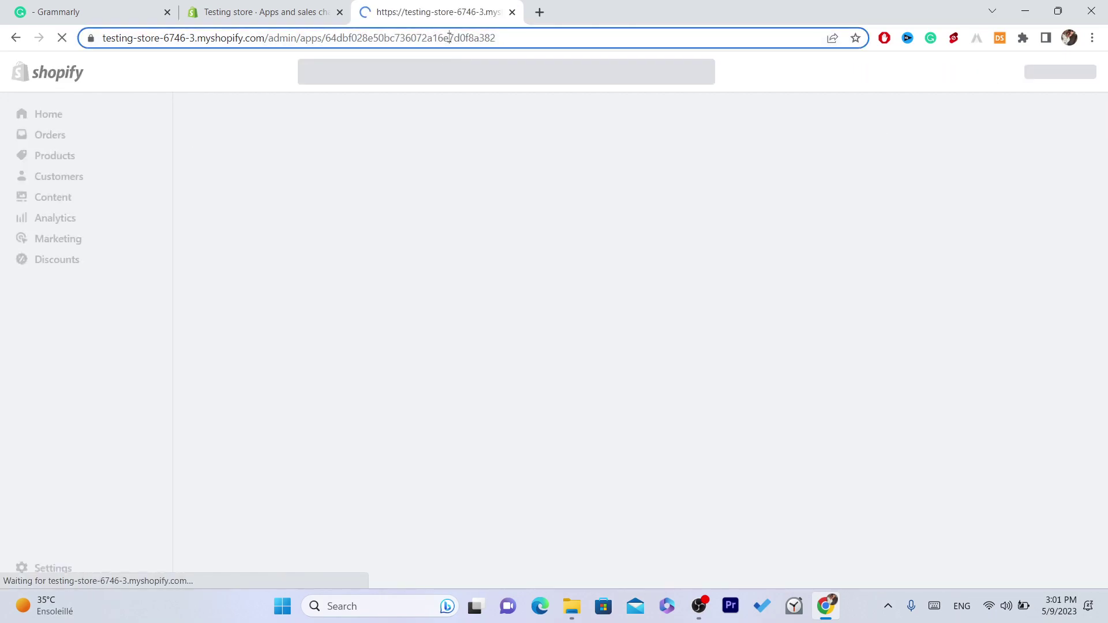
left_click(529, 36)
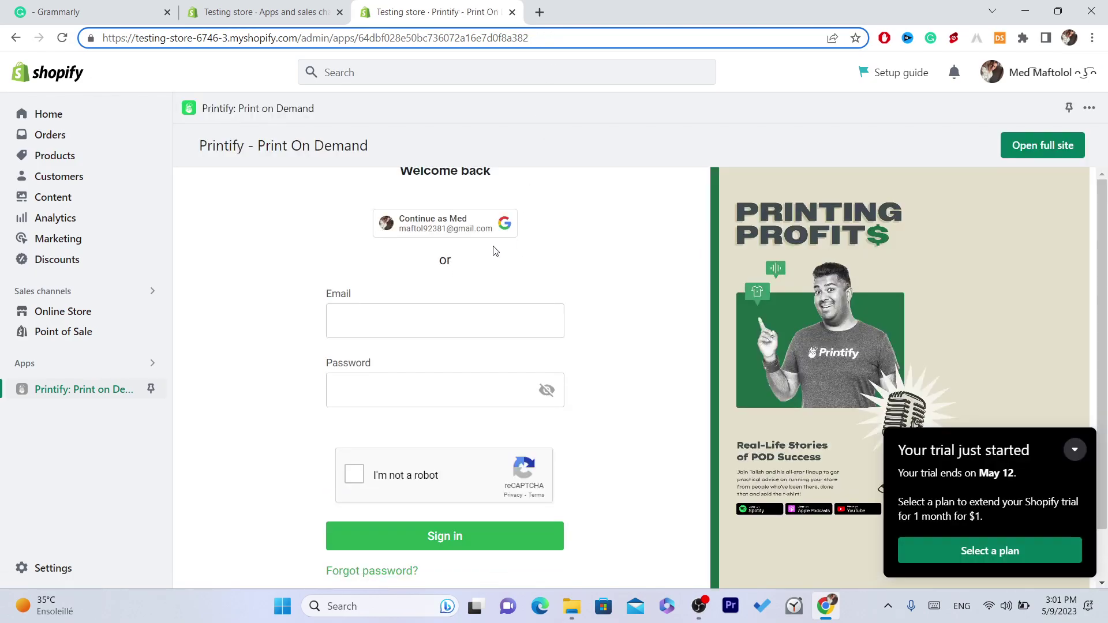
Sign in to Printify with the existing Google account
left_click(394, 312)
left_click(371, 385)
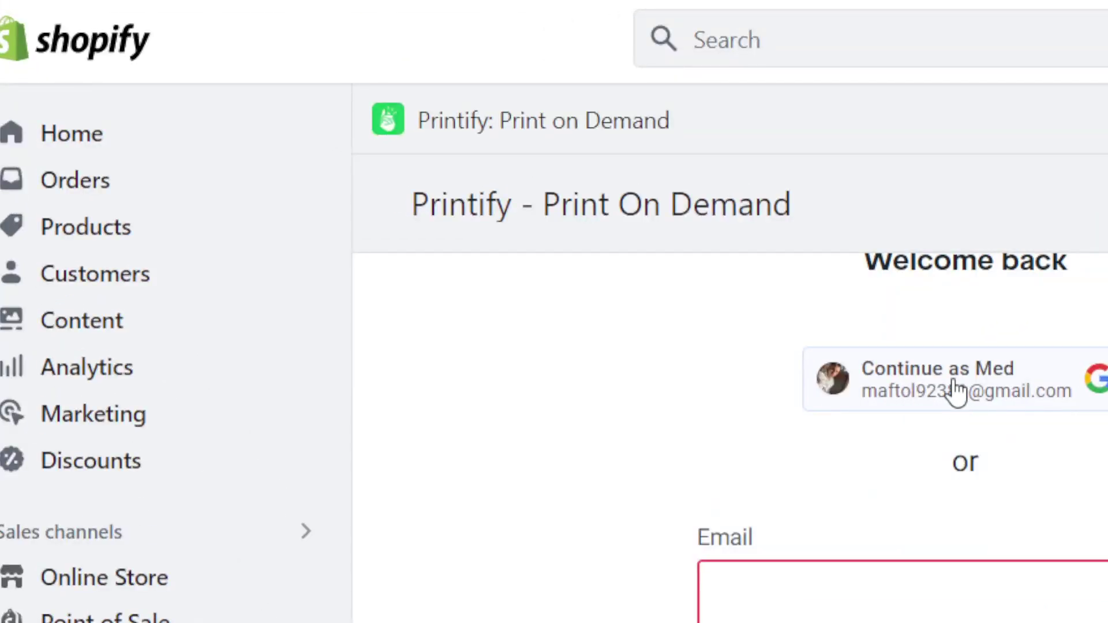
left_click(957, 391)
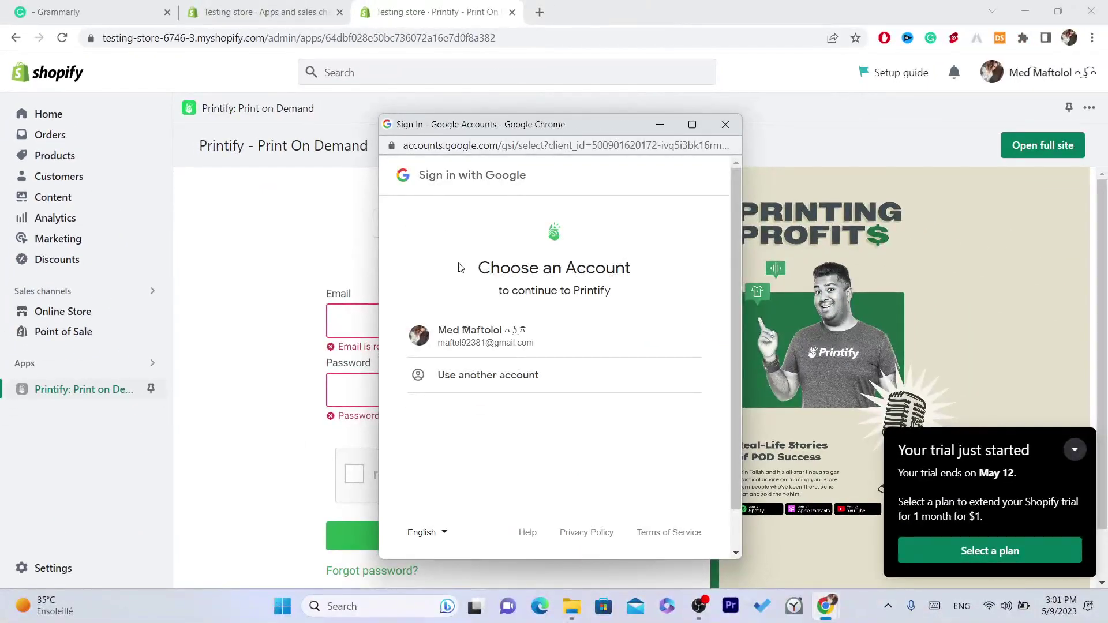
left_click(474, 336)
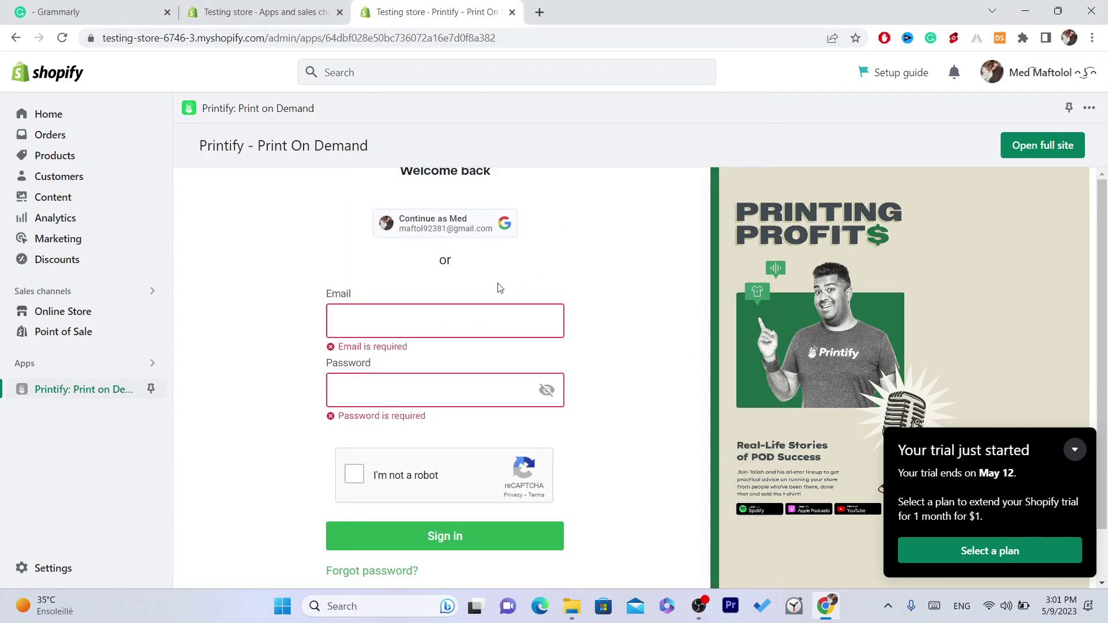
Collapse the trial notice, open the full Printify site and go to the store's product page
left_click(1074, 451)
left_click_drag(1106, 205, 1106, 209)
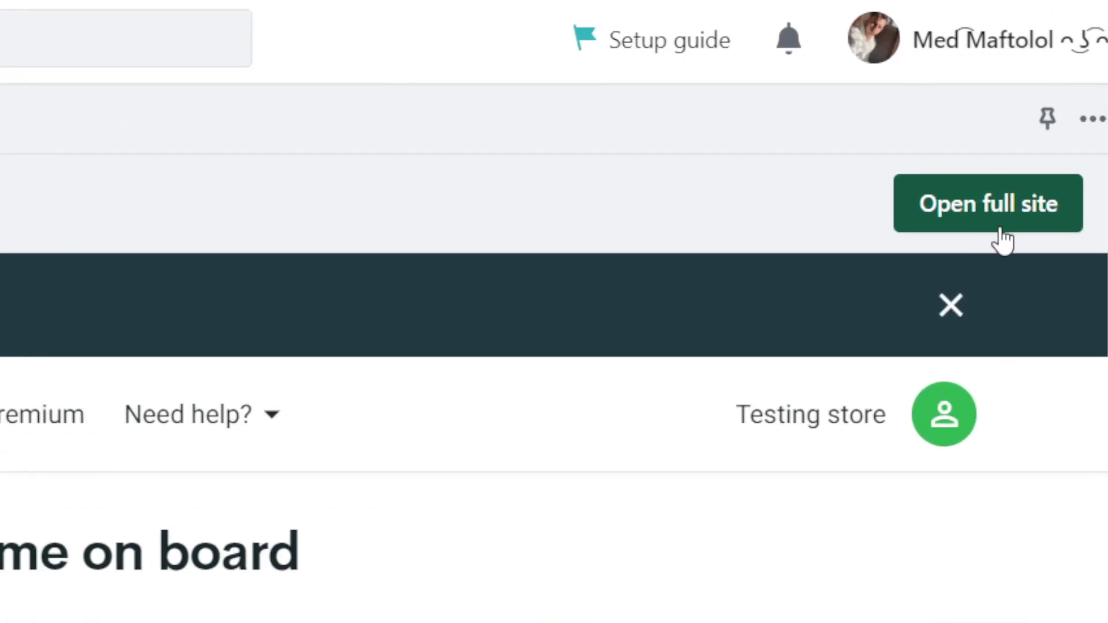
left_click(993, 230)
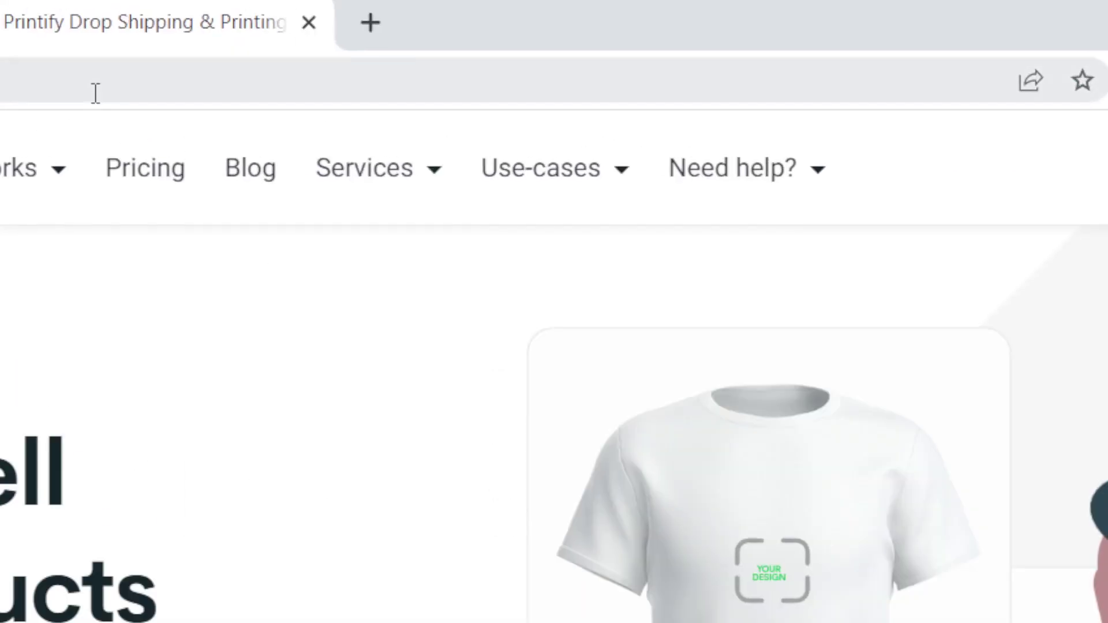
left_click(355, 53)
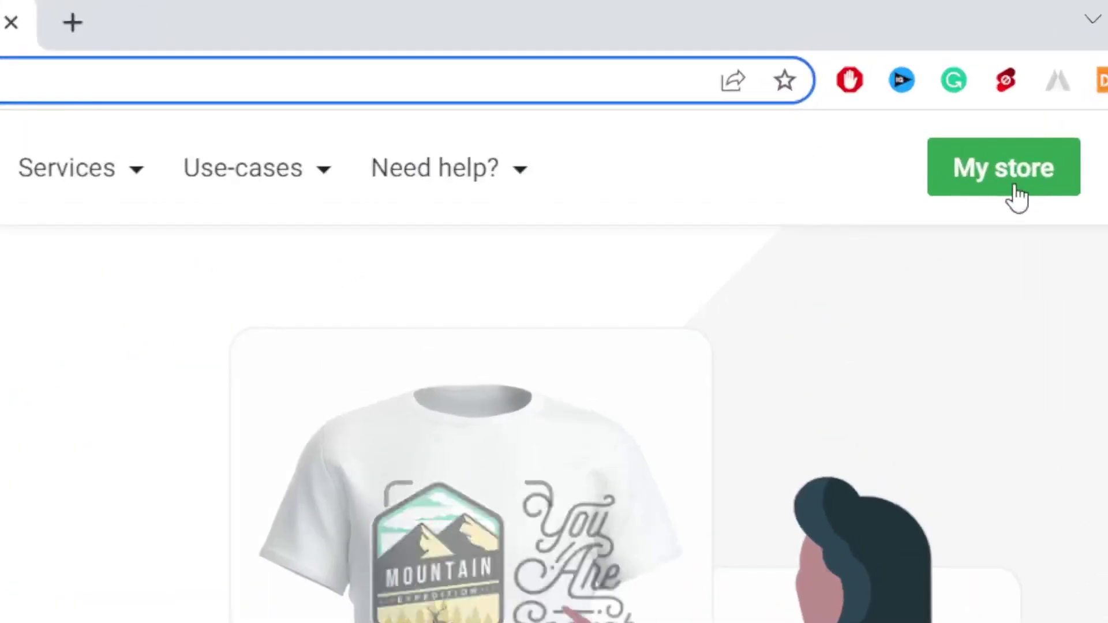
left_click(957, 81)
left_click(95, 84)
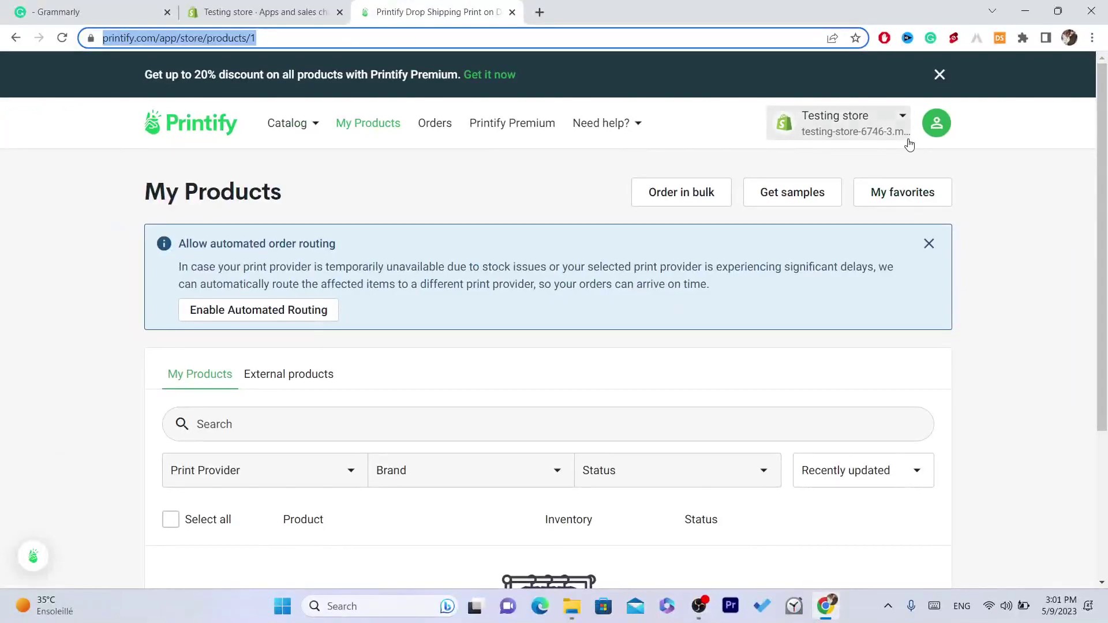
Start adding a new store in Printify with Shopify as its sales channel
left_click(841, 135)
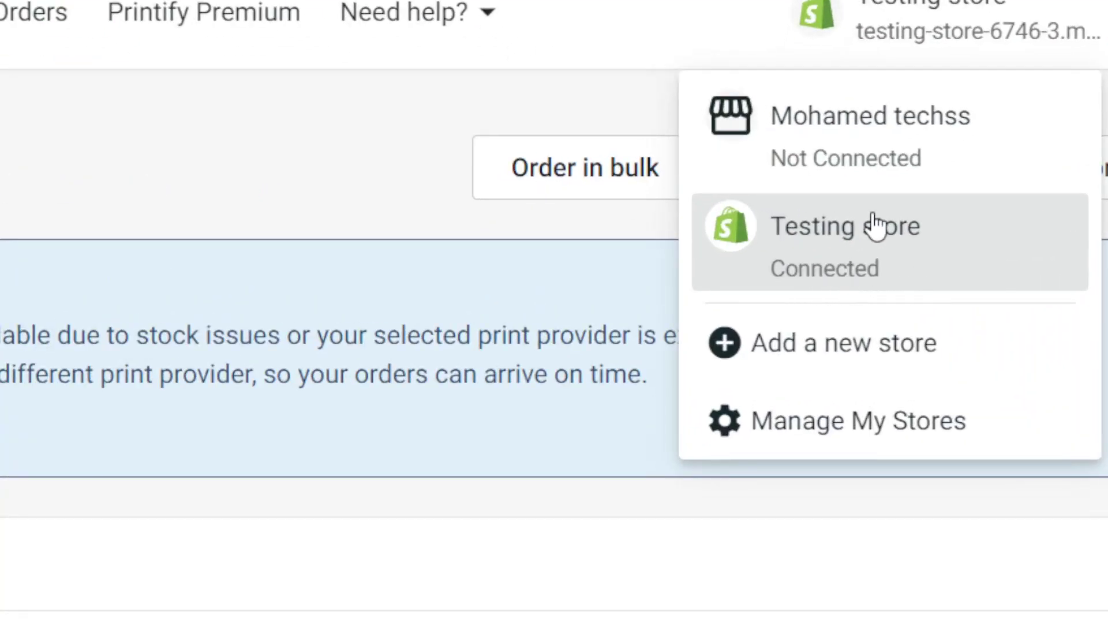
left_click(835, 349)
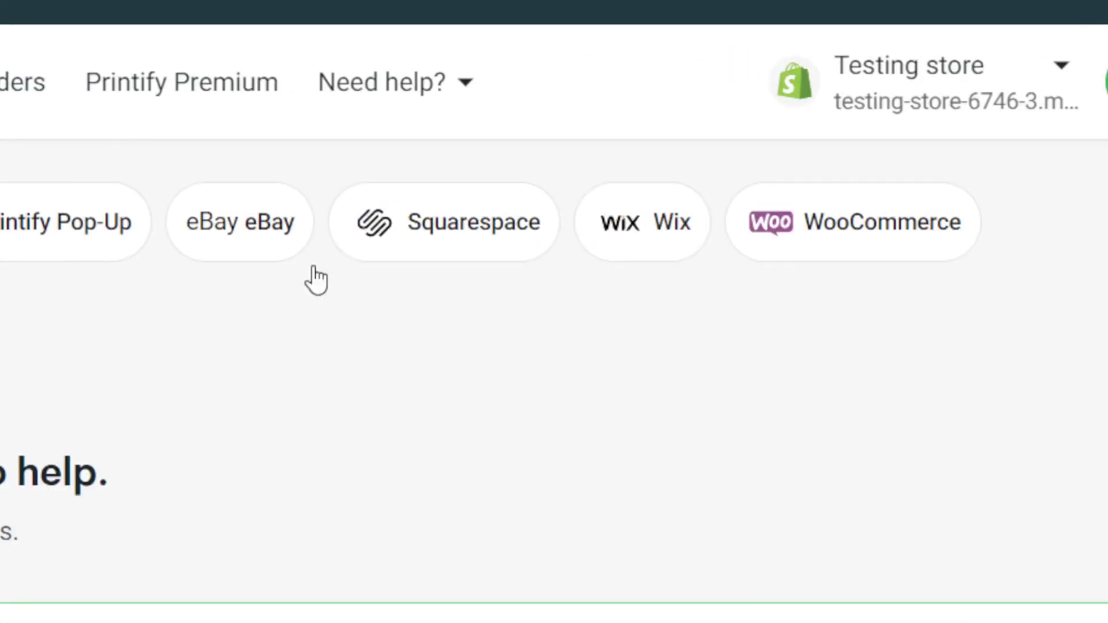
left_click(262, 191)
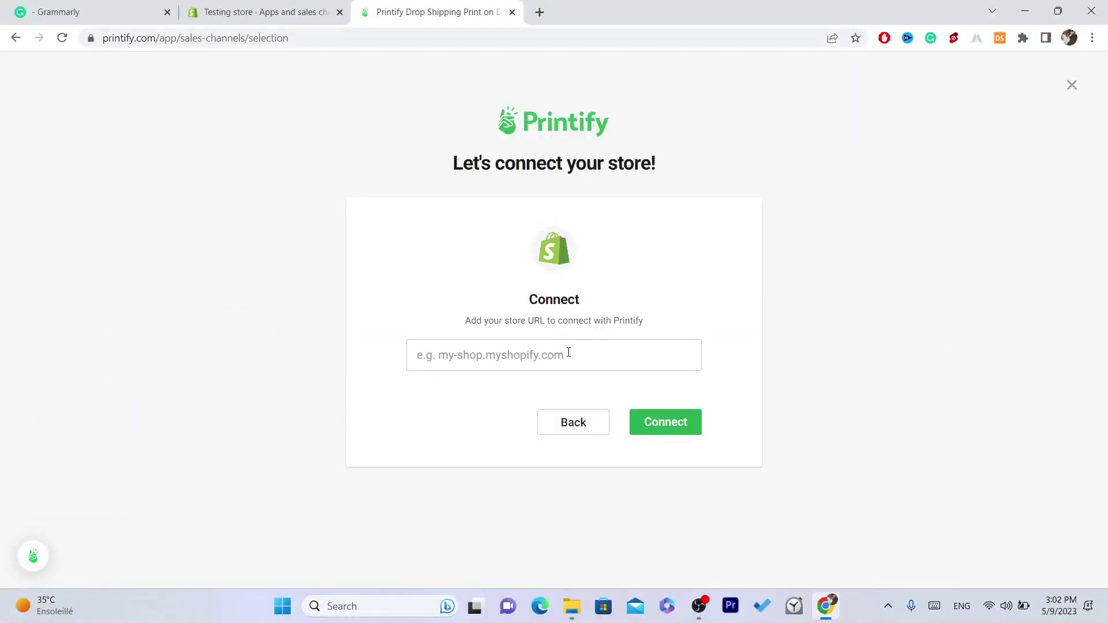
left_click(508, 366)
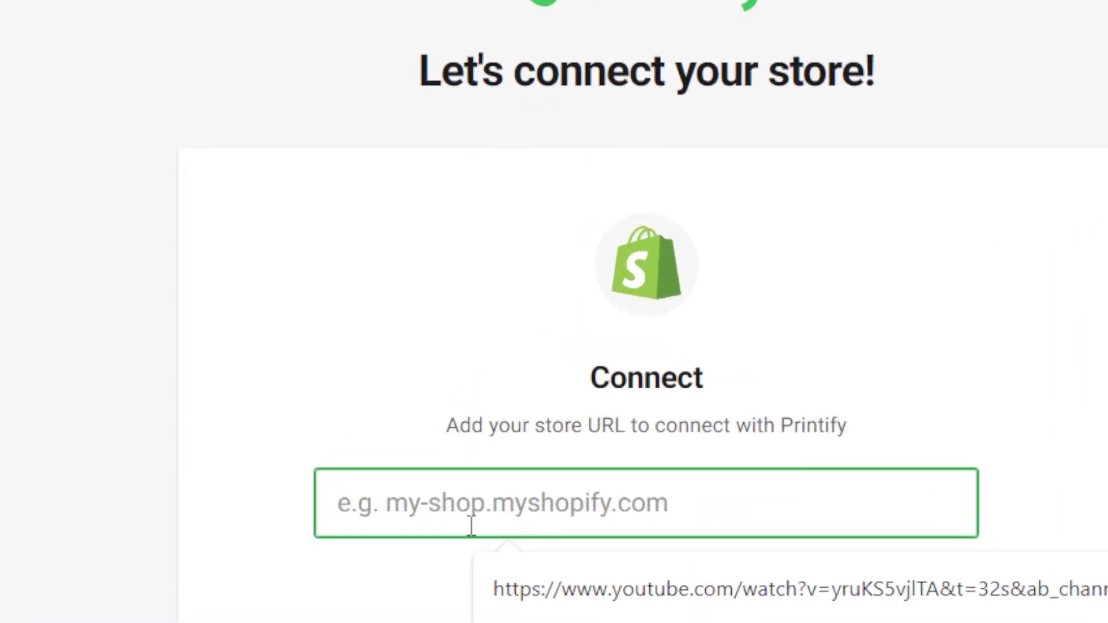
Copy the Testing store's myshopify.com address from the Shopify admin settings
left_click(262, 12)
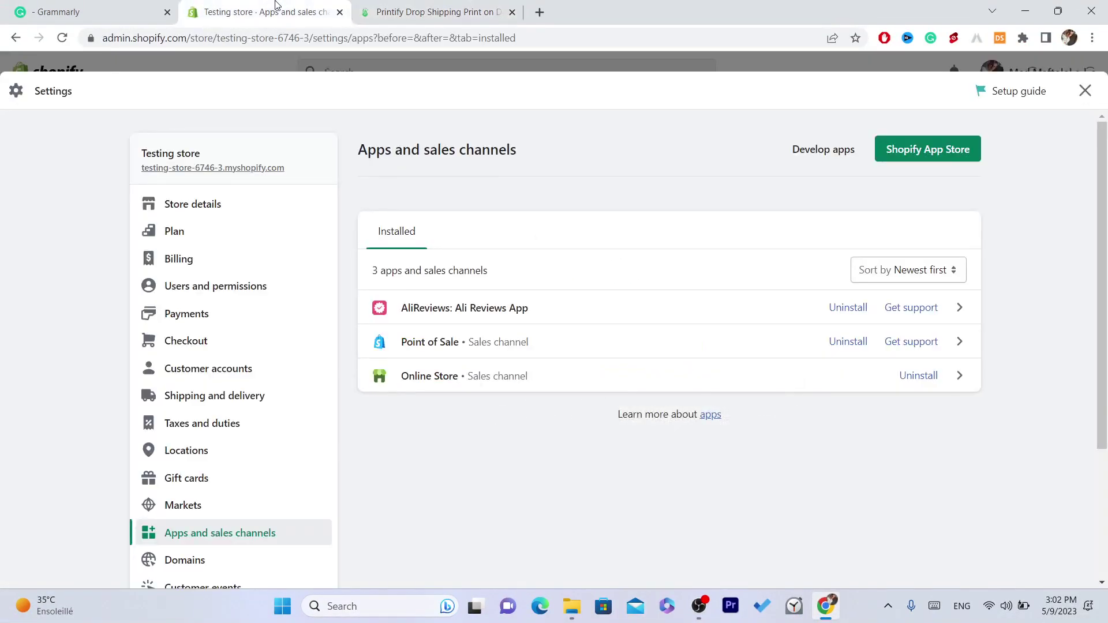
left_click(1084, 90)
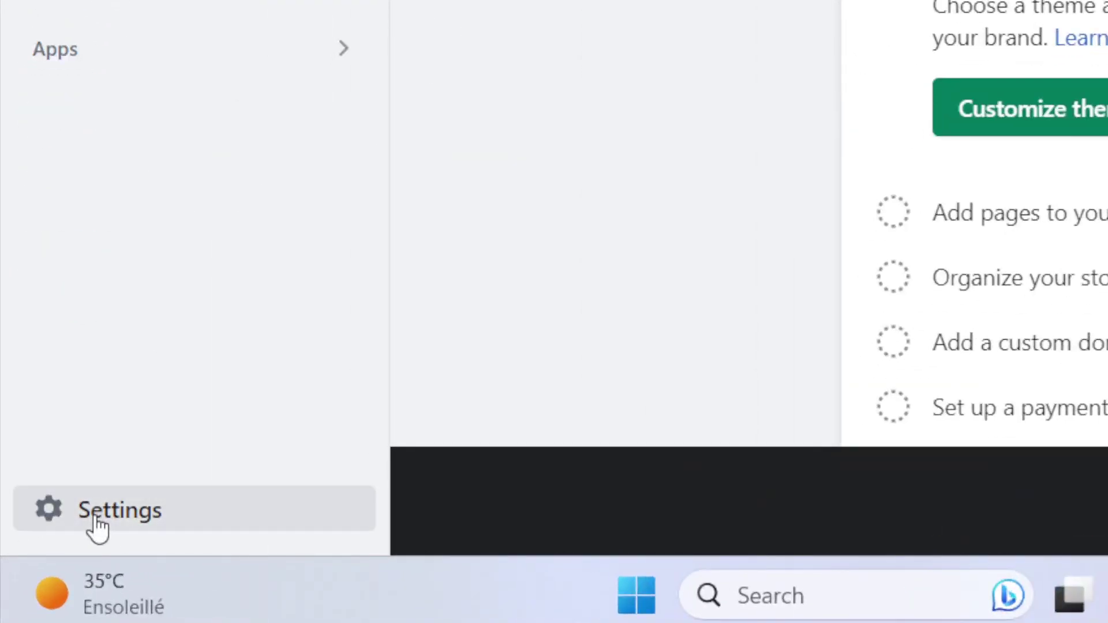
left_click(47, 568)
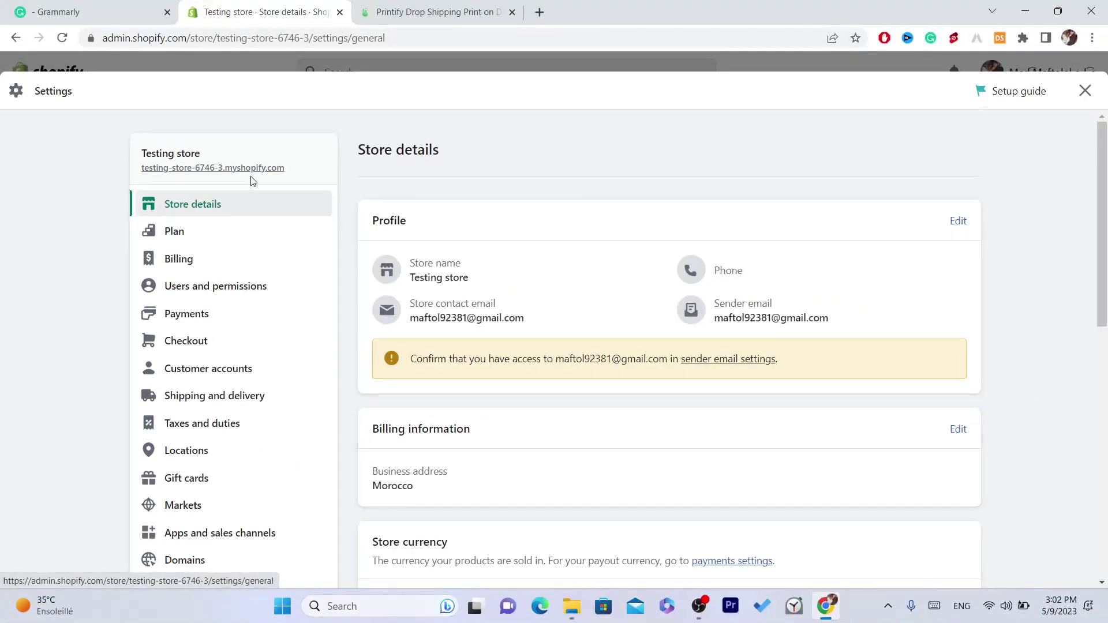
left_click_drag(286, 169, 146, 177)
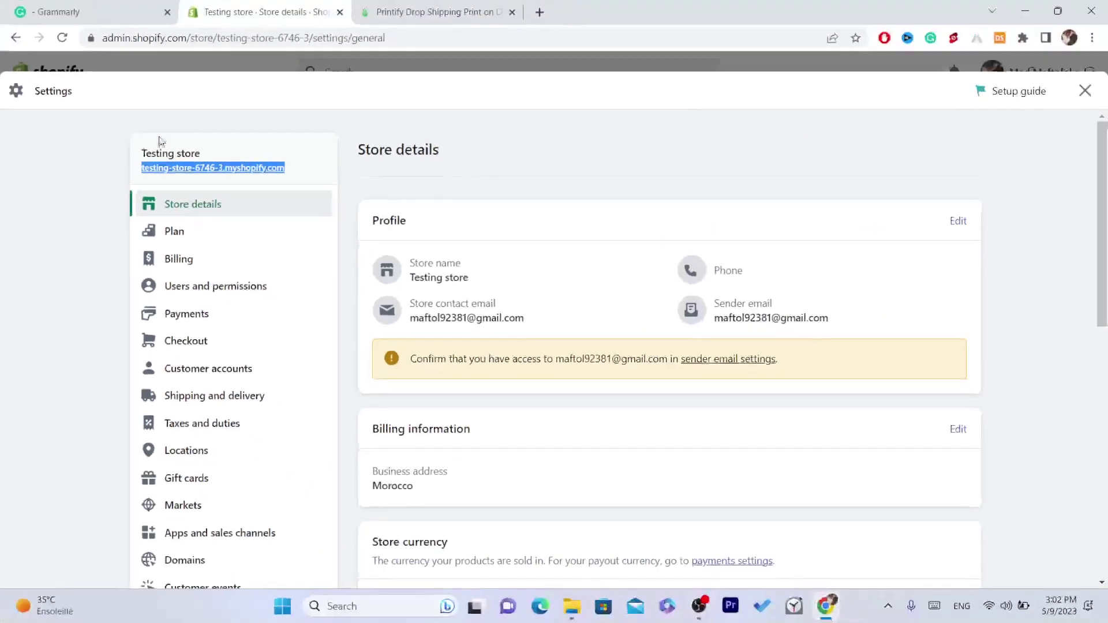
Try to connect testing-store-6746-3.myshopify.com to Printify, and return to the sales channel selection
left_click(459, 7)
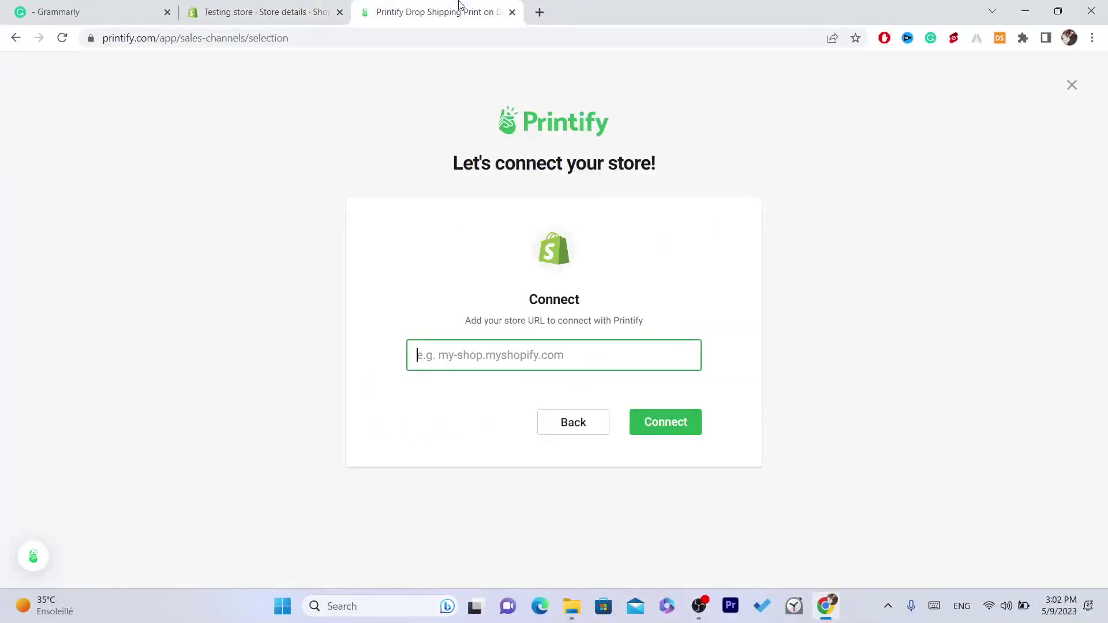
type("testing-store-6746-3.myshopify.com")
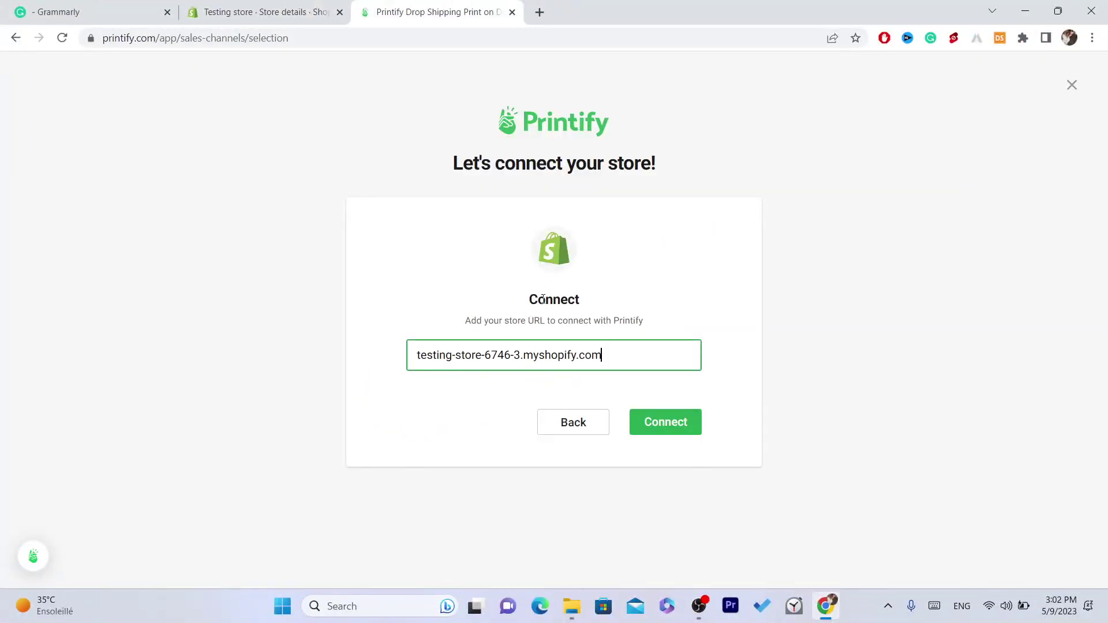
left_click(668, 437)
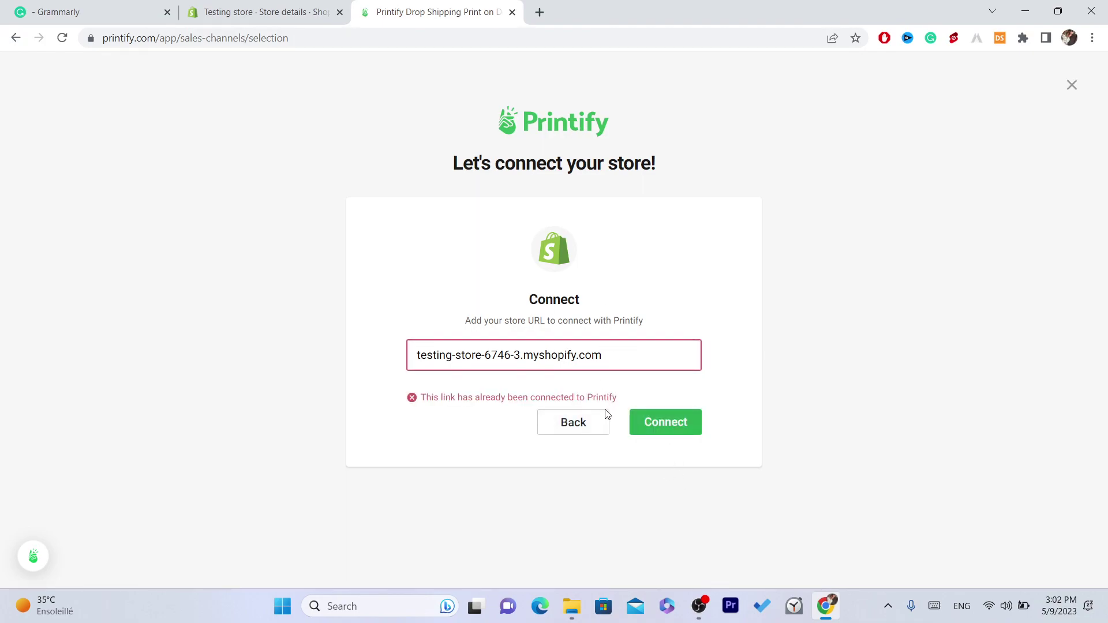
left_click_drag(425, 399, 603, 387)
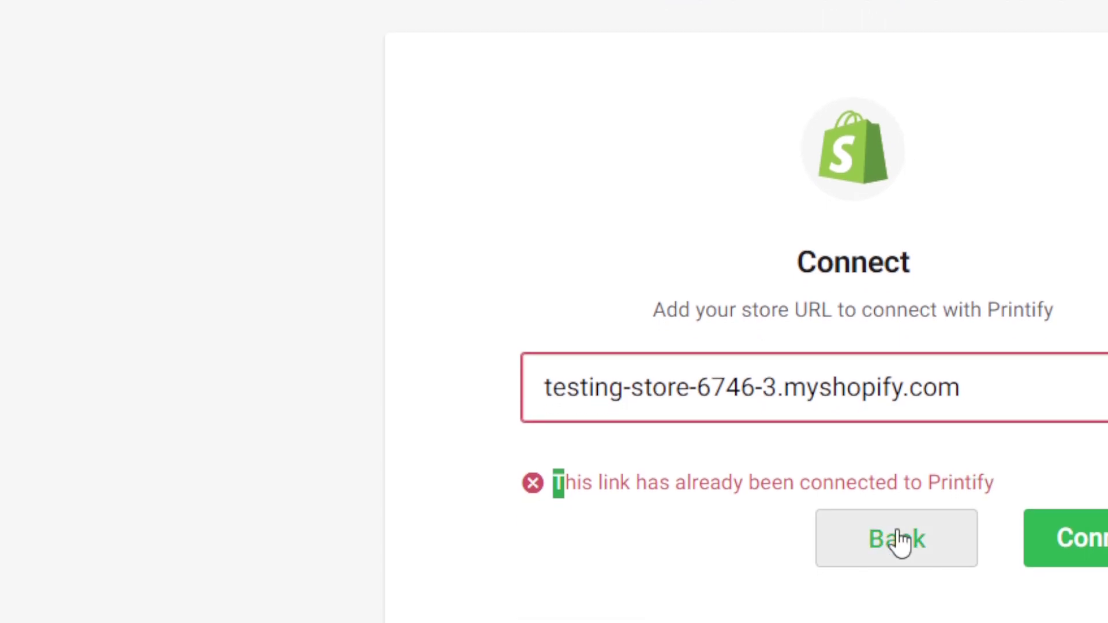
left_click(897, 573)
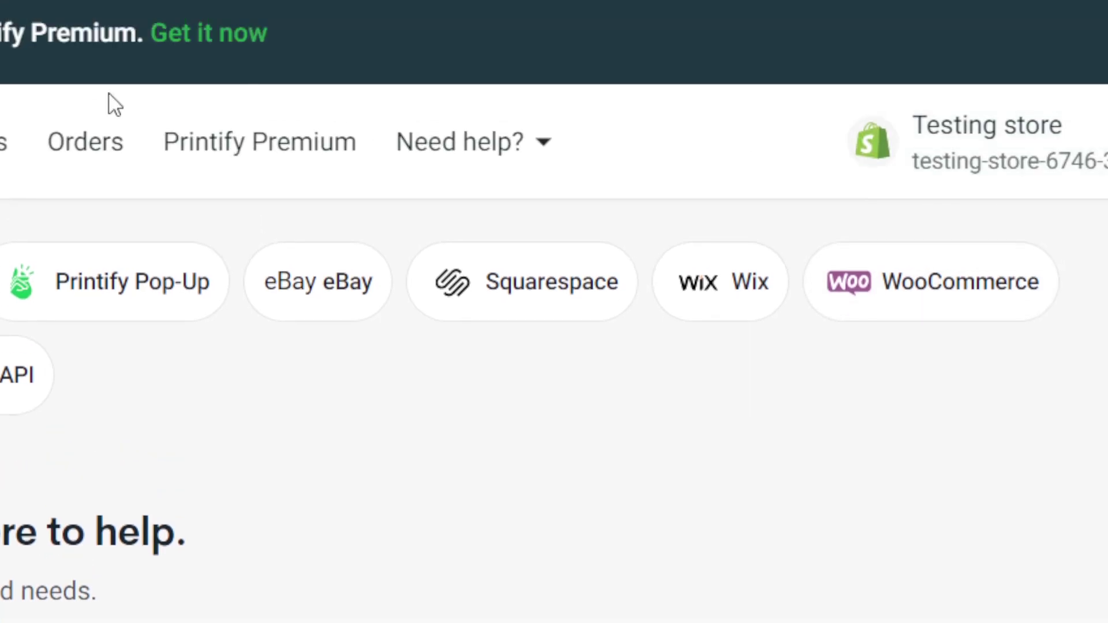
Open the men's T-shirts category of the Printify catalog
mouse_move(302, 126)
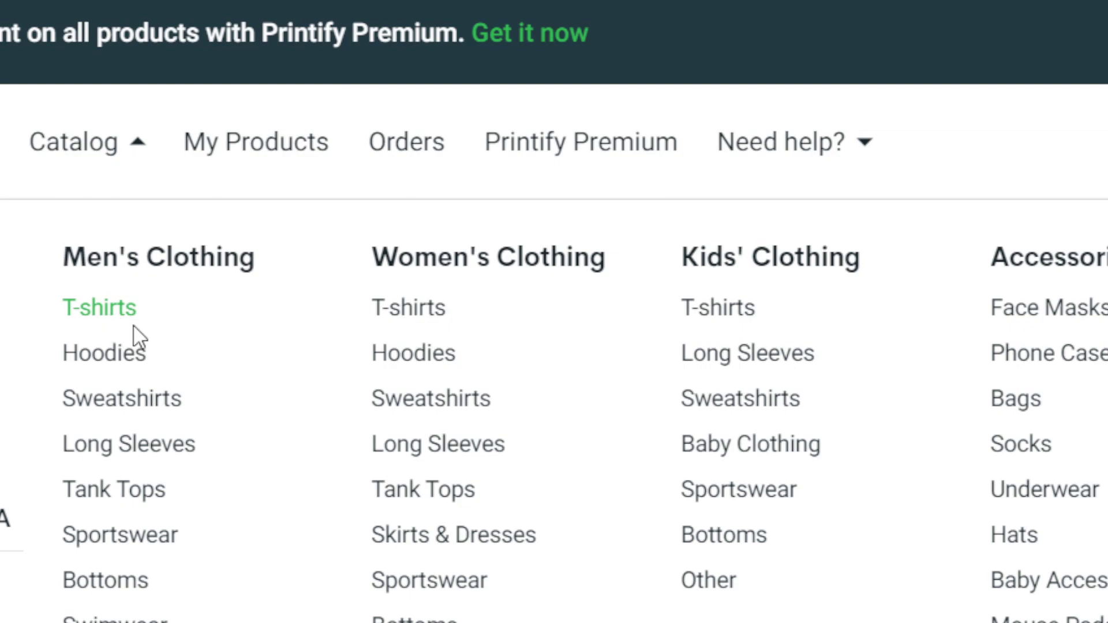
left_click(103, 309)
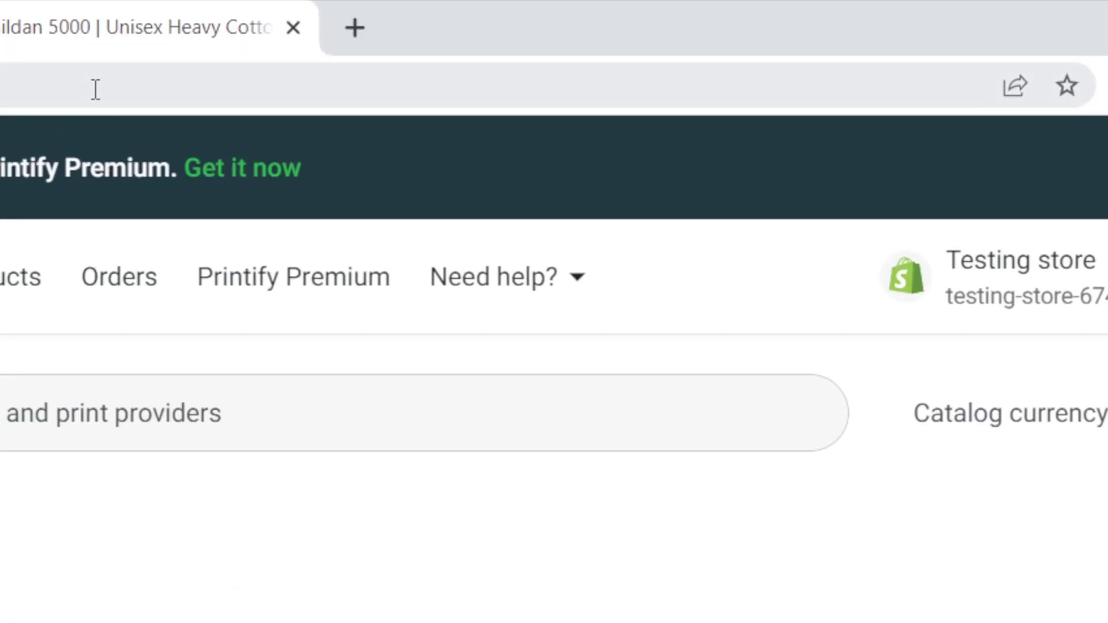
Start designing the Gildan 5000 Unisex Heavy Cotton Tee with Duplium as the print provider
left_click(94, 89)
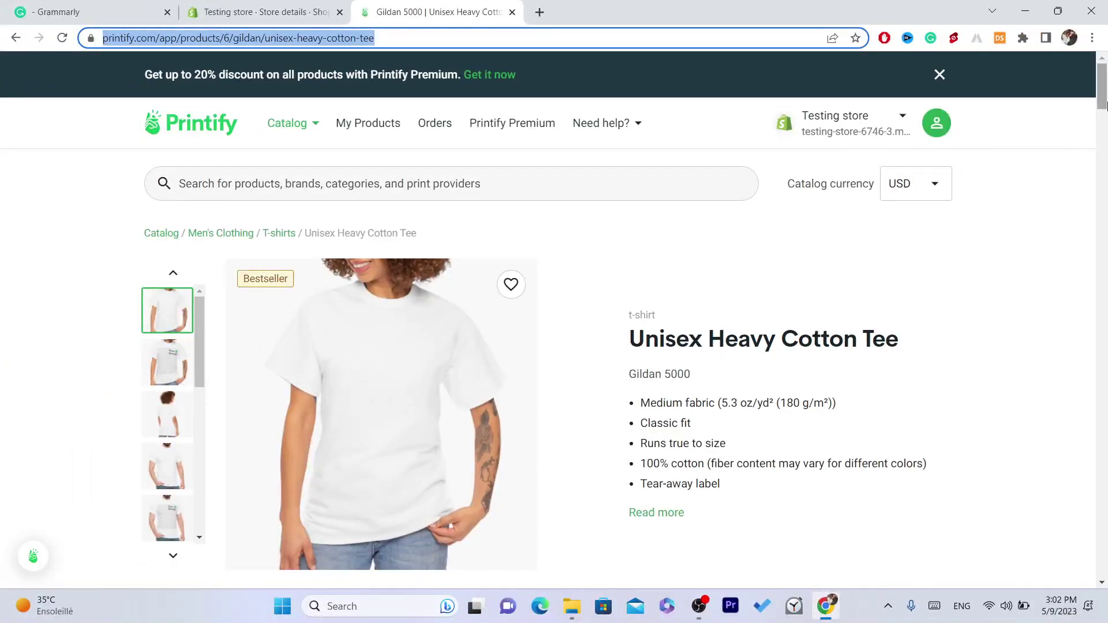
left_click_drag(1104, 103, 1102, 145)
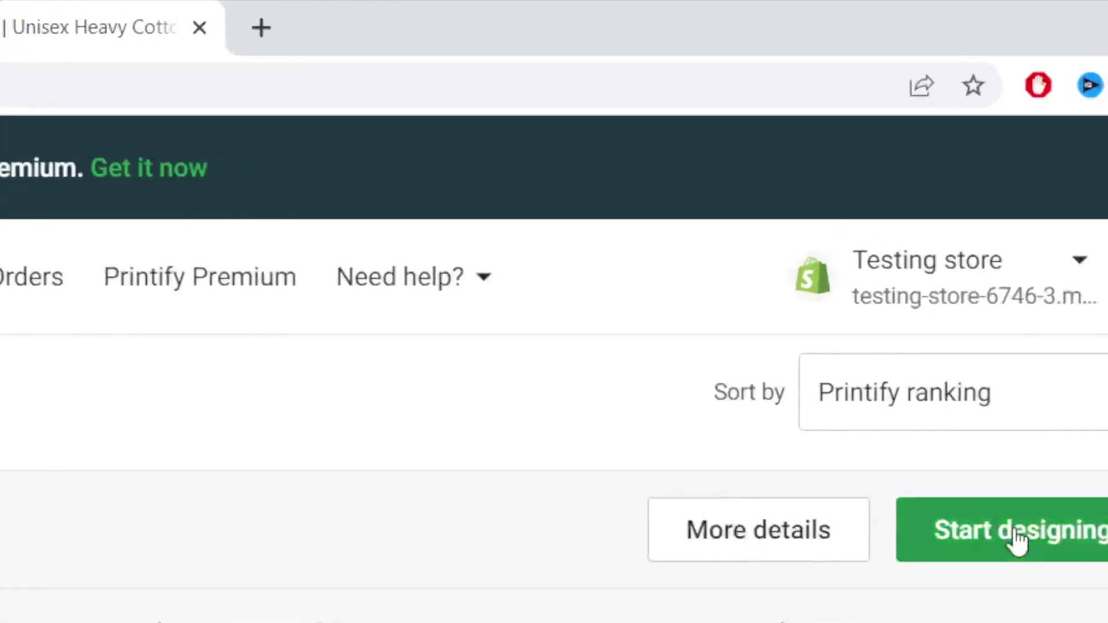
left_click(873, 240)
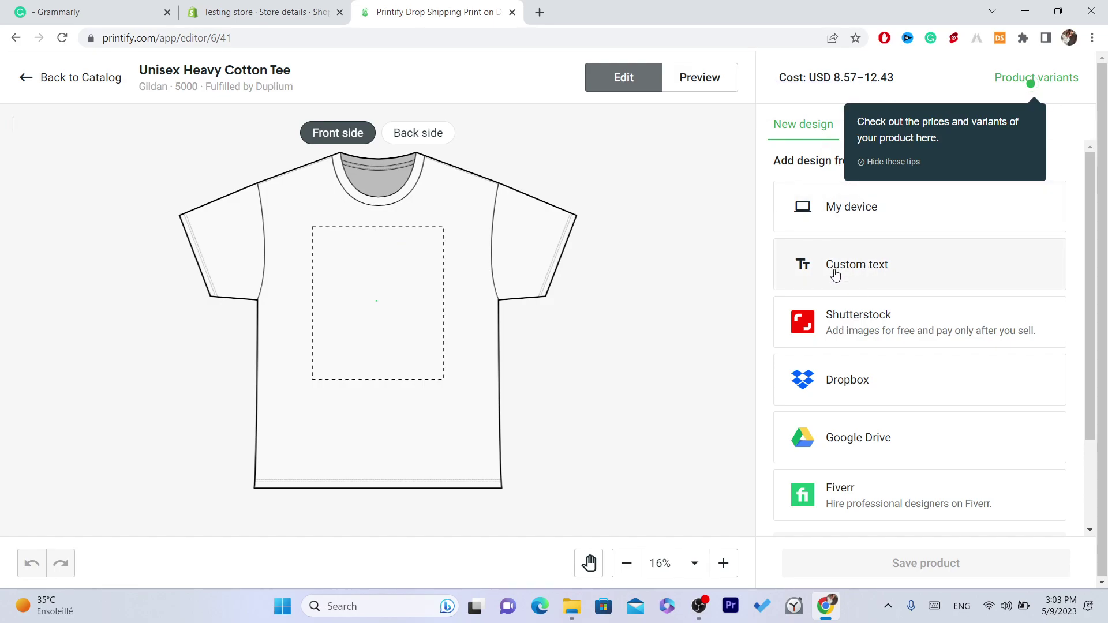
Add the custom text "DROP A LIKE" to the tee's front side and save the product
left_click(835, 271)
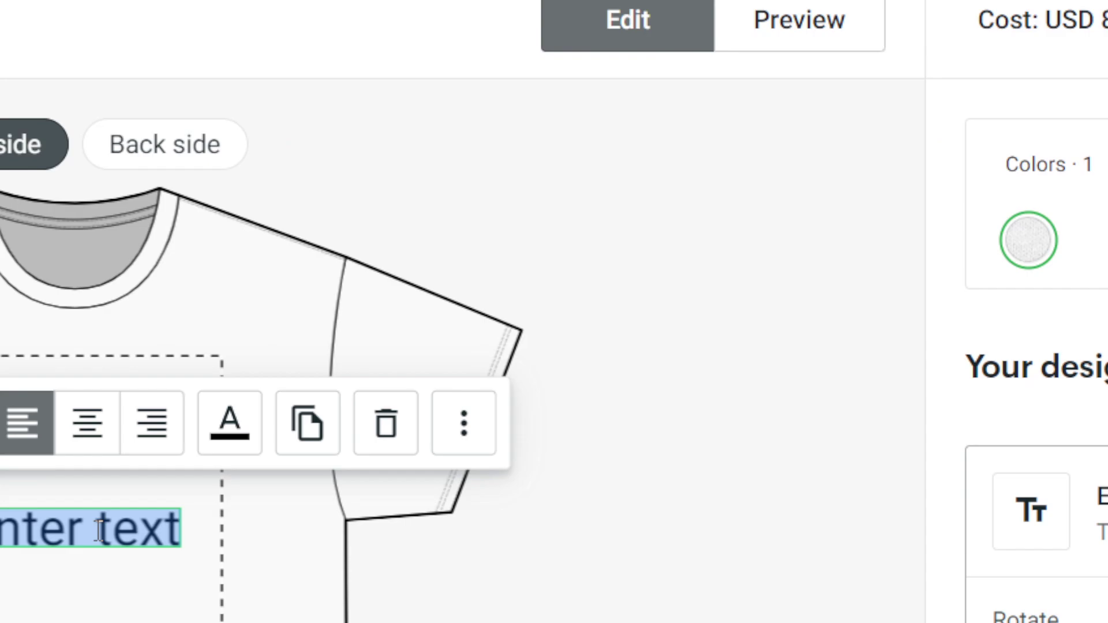
type("SU")
key("BackSpace")
key("BackSpace")
type("DRO")
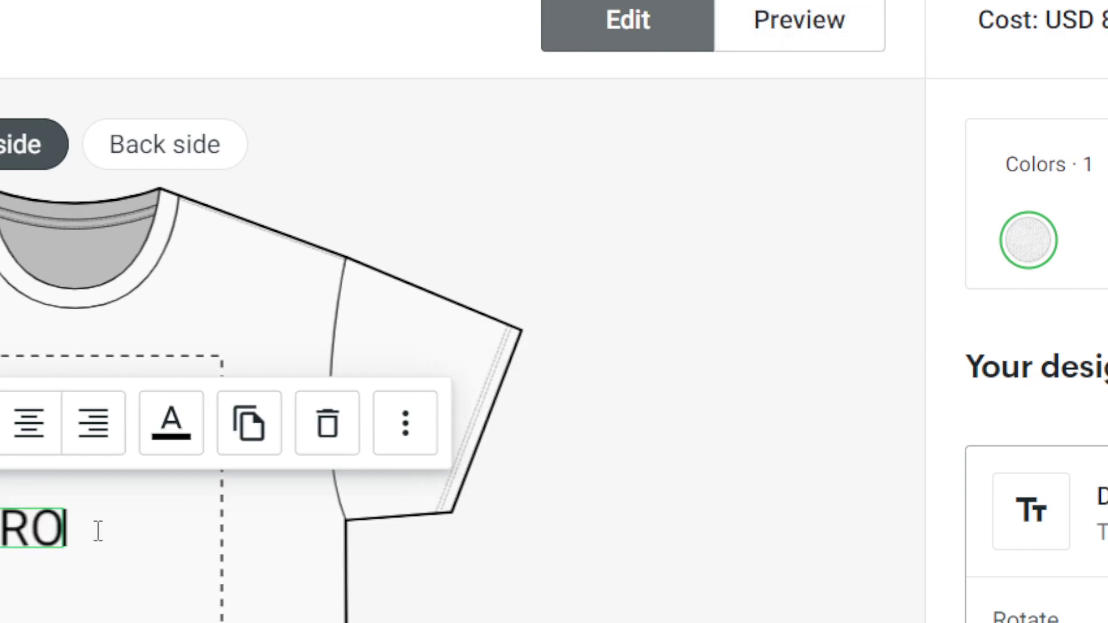
type("P A LIKE")
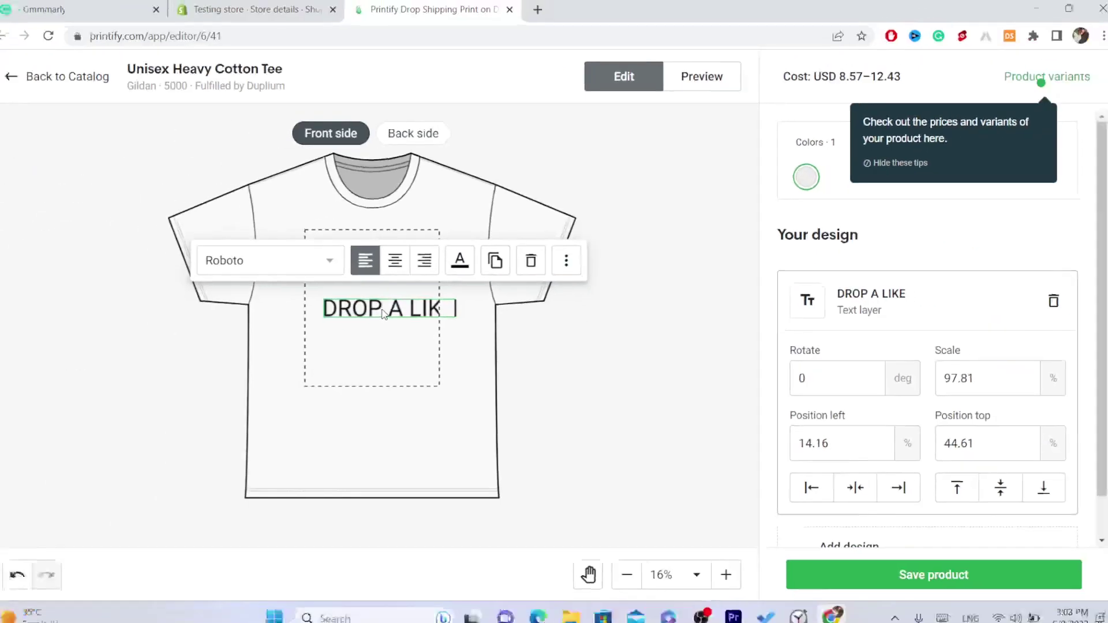
left_click_drag(445, 303, 409, 306)
left_click(406, 307)
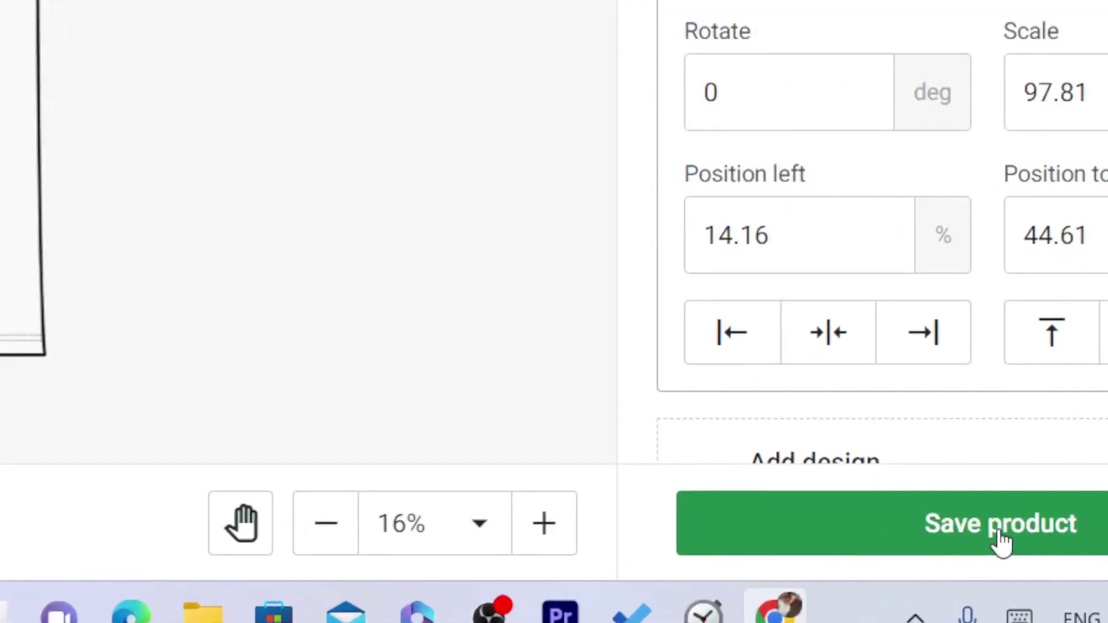
left_click(924, 570)
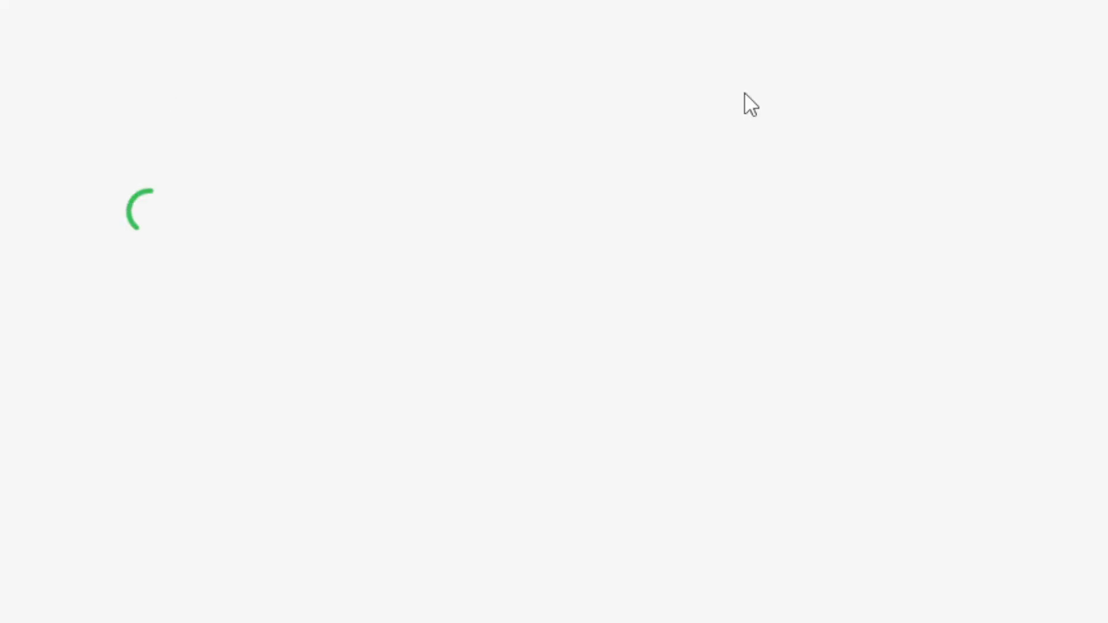
Review the tee's tags, description and variant pricing, and publish the product to the Testing store
scroll(472, 104, "down", 10)
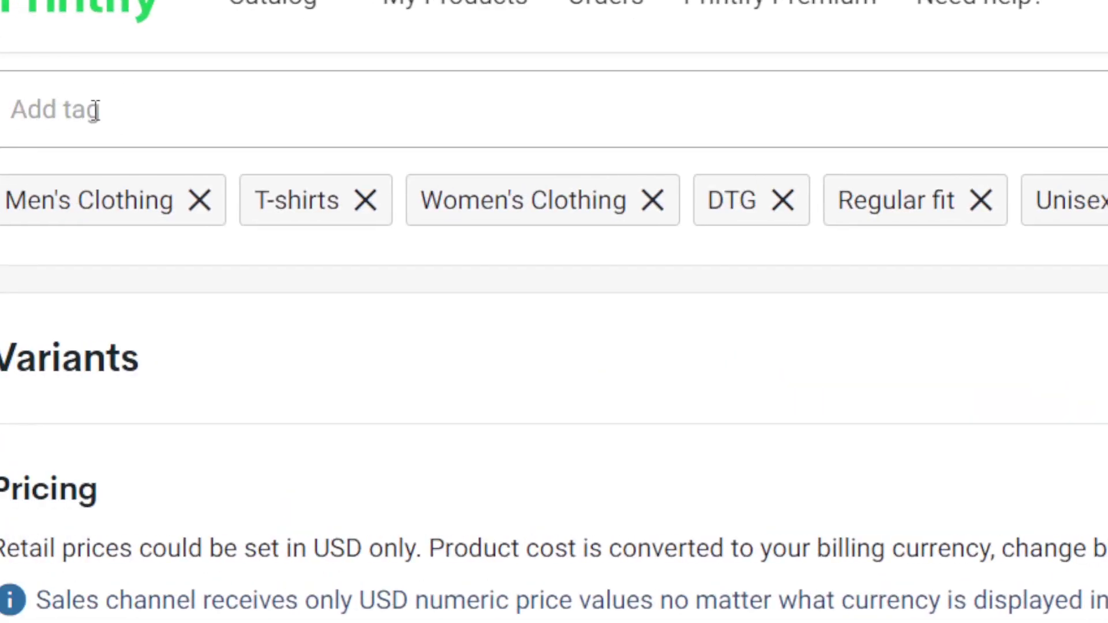
left_click(95, 110)
left_click(98, 198)
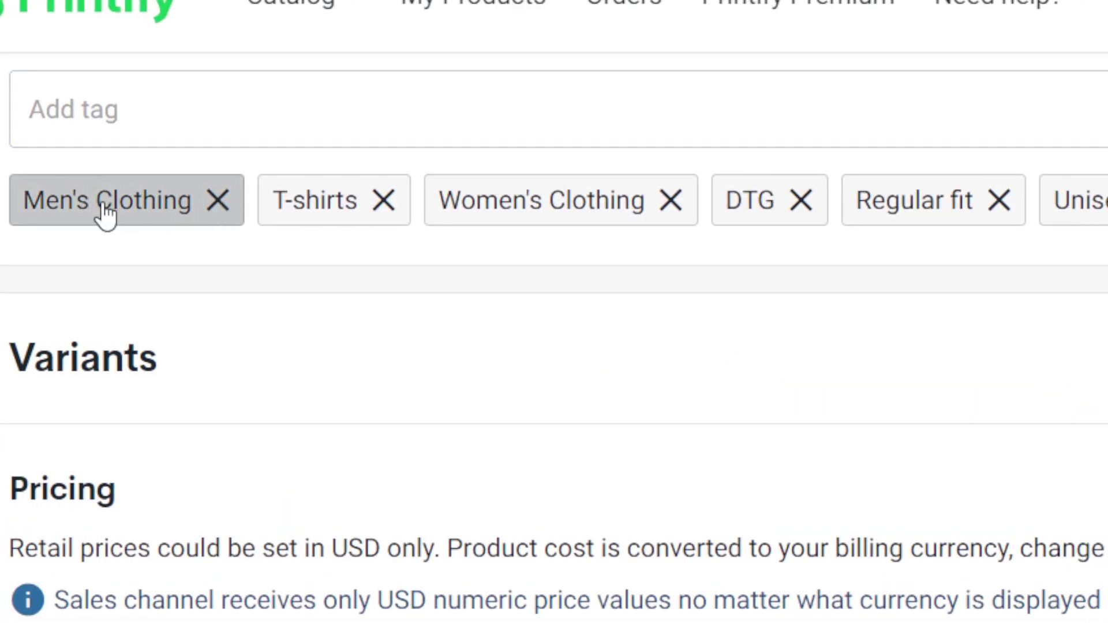
left_click_drag(1104, 410, 1106, 164)
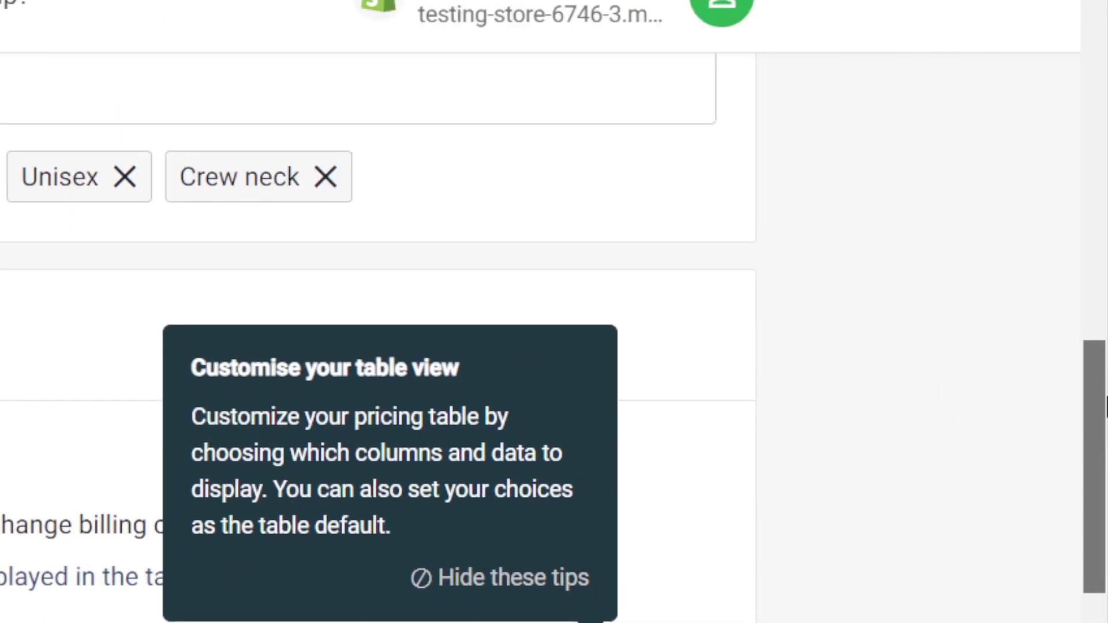
scroll(1105, 171, "down", 5)
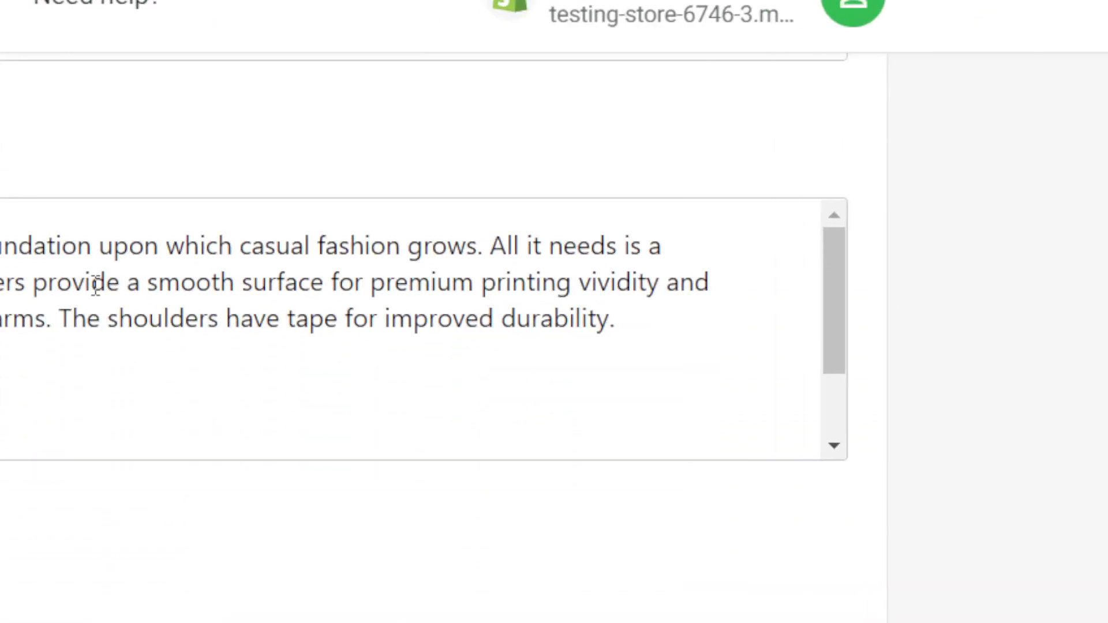
left_click(93, 282)
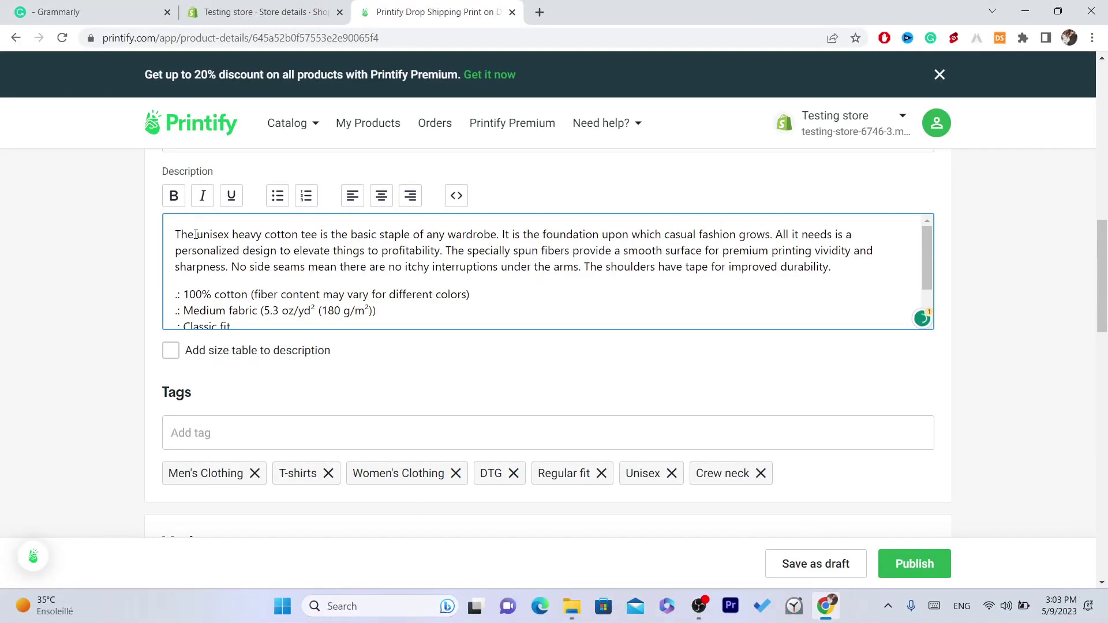
left_click_drag(1102, 265, 1104, 411)
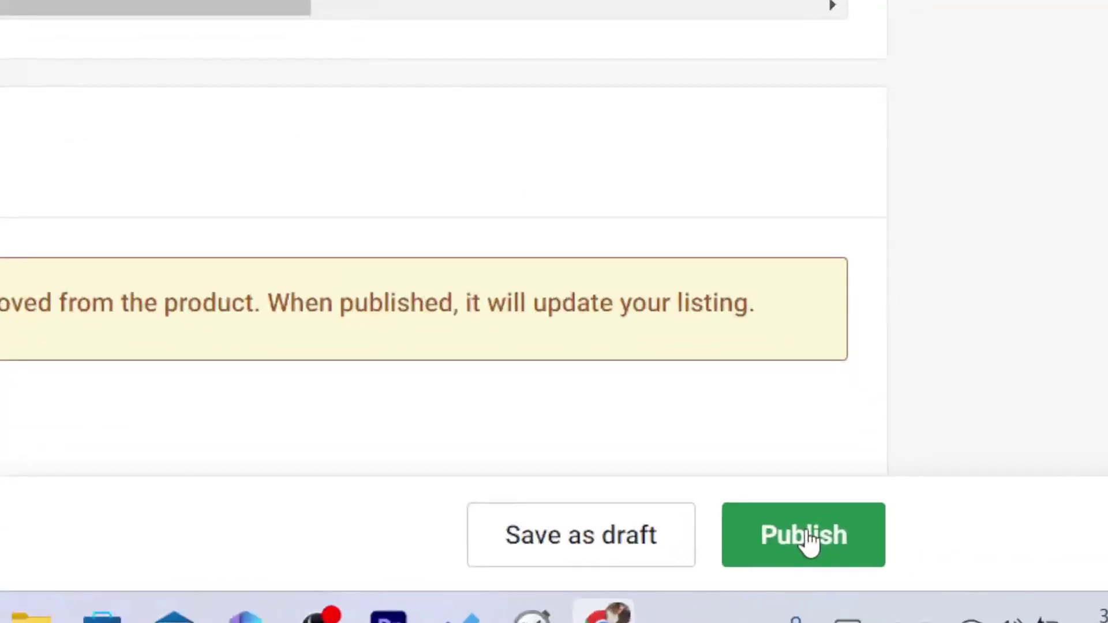
left_click(916, 564)
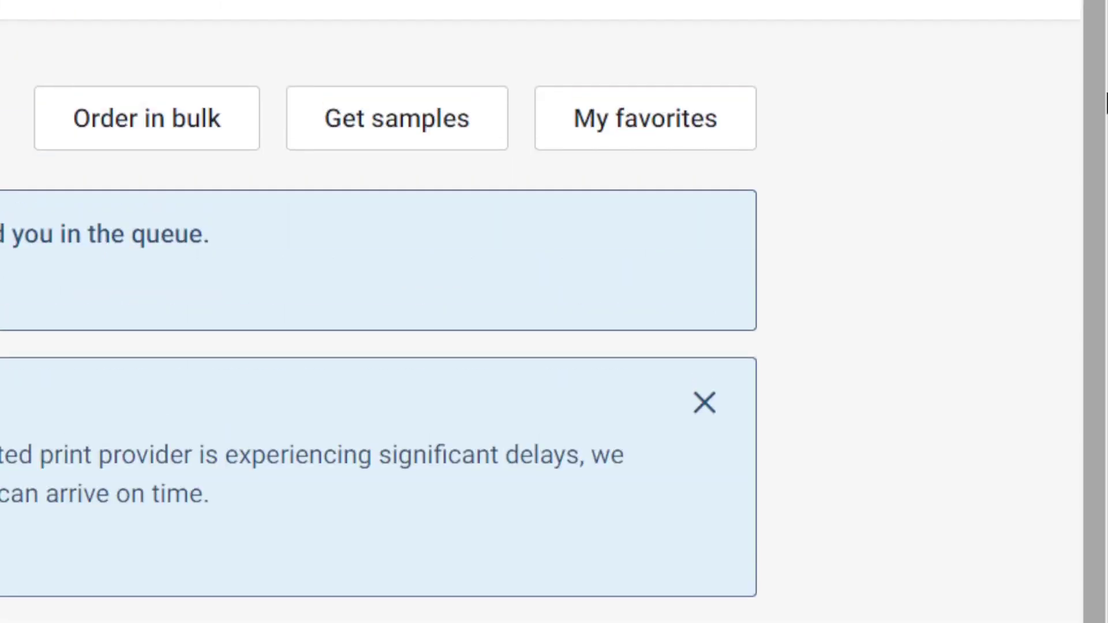
Check the tee's publishing status in Printify, and switch to the Shopify admin to reload its product list
left_click_drag(1107, 94, 1107, 450)
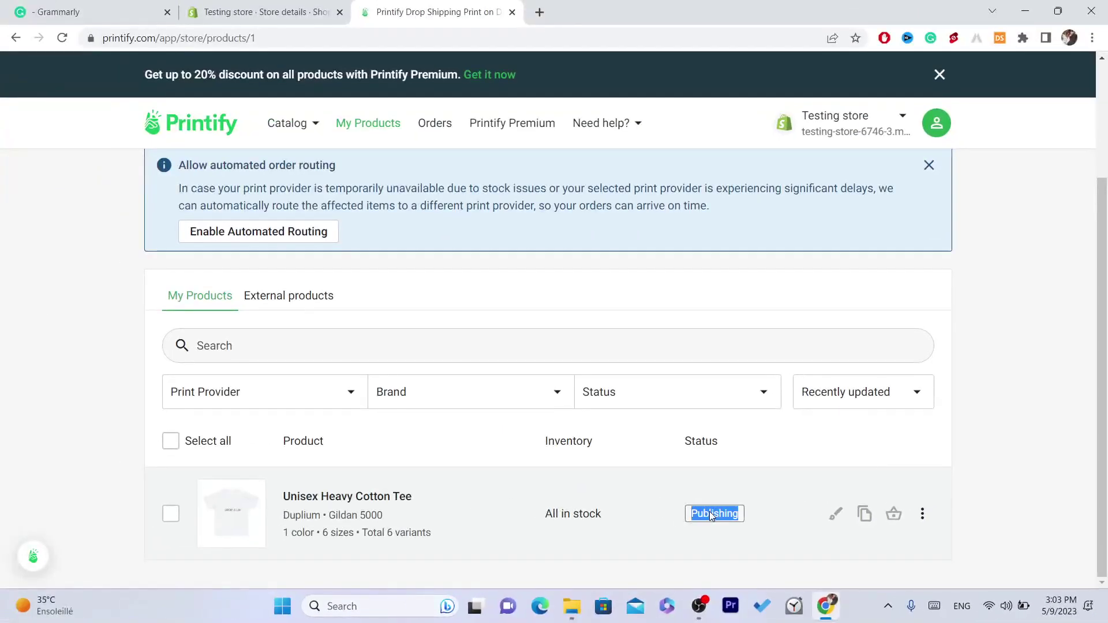
left_click(711, 515)
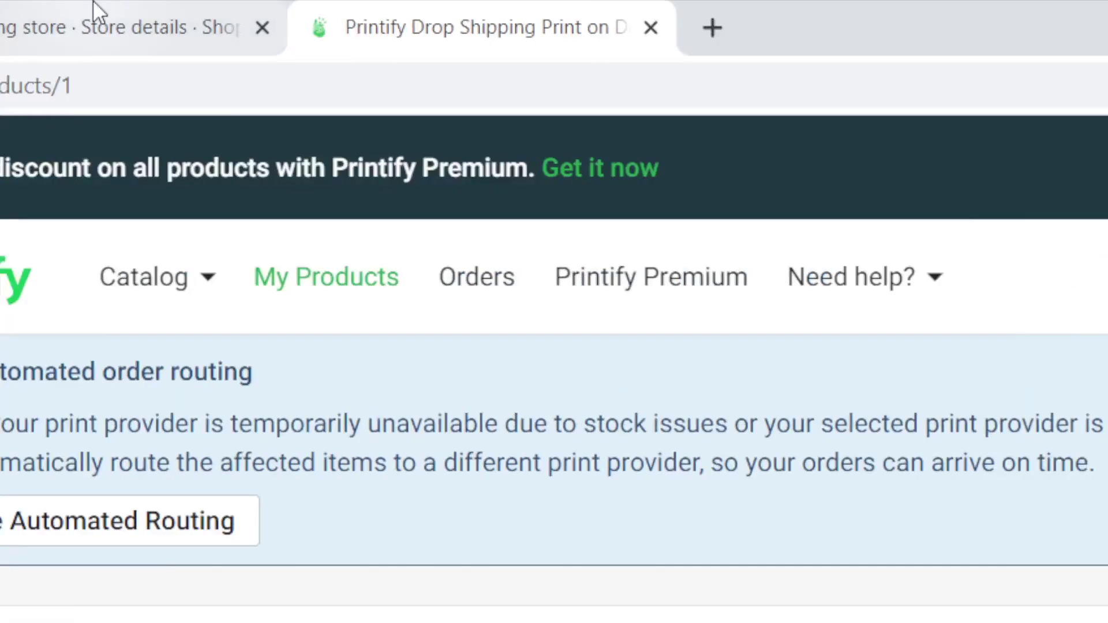
left_click(94, 10)
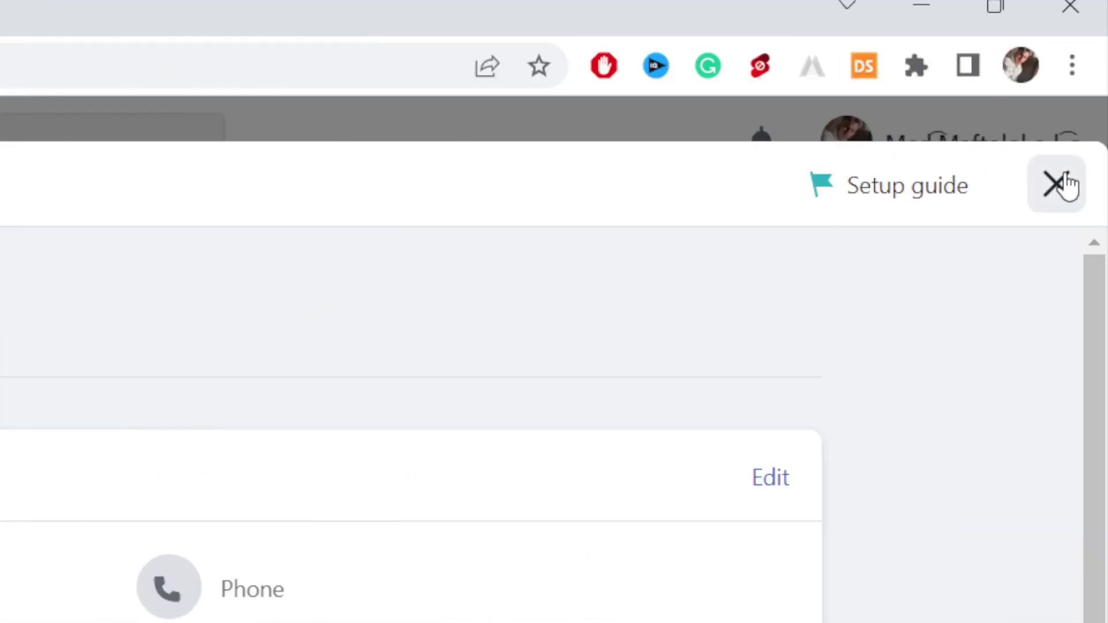
left_click(1064, 184)
left_click(92, 343)
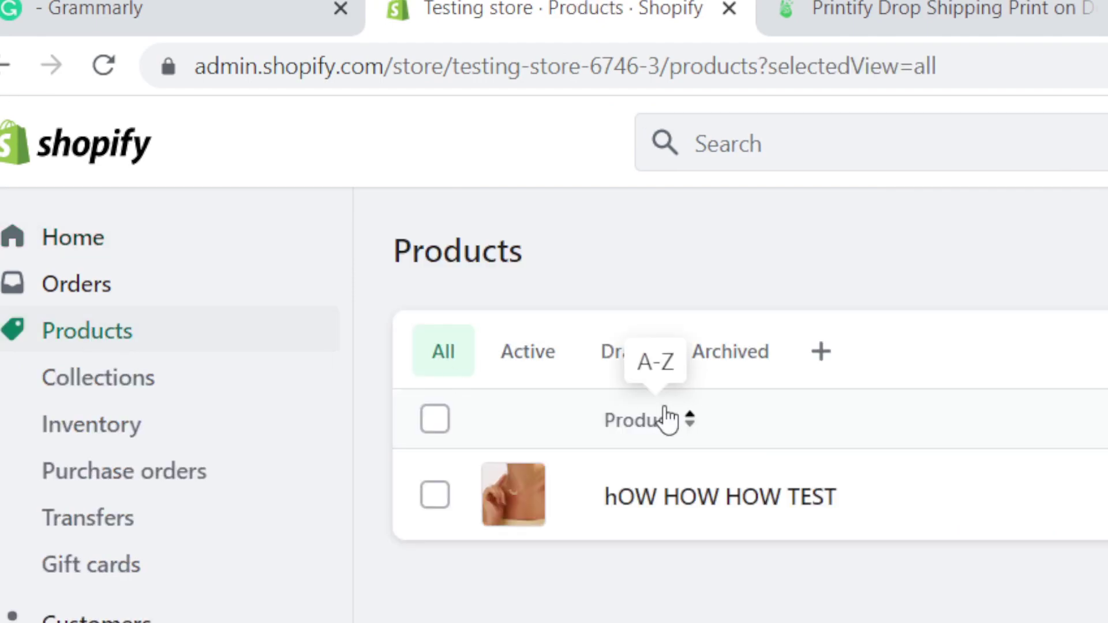
left_click(104, 65)
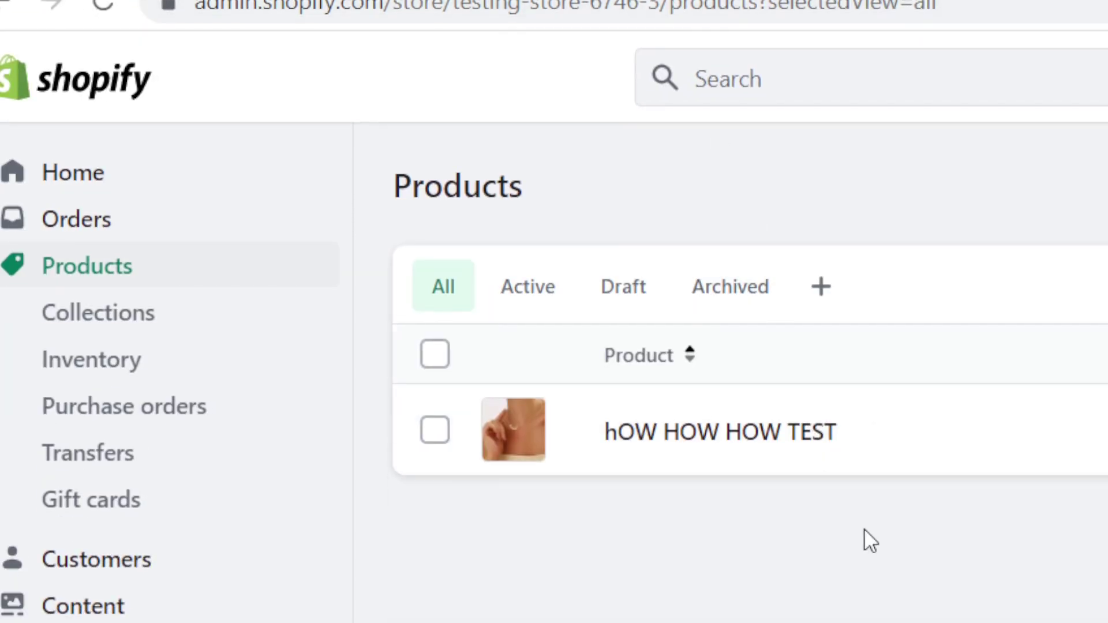
Return to Printify to recheck the Unisex Heavy Cotton Tee's status and reload the store's products page
left_click(996, 8)
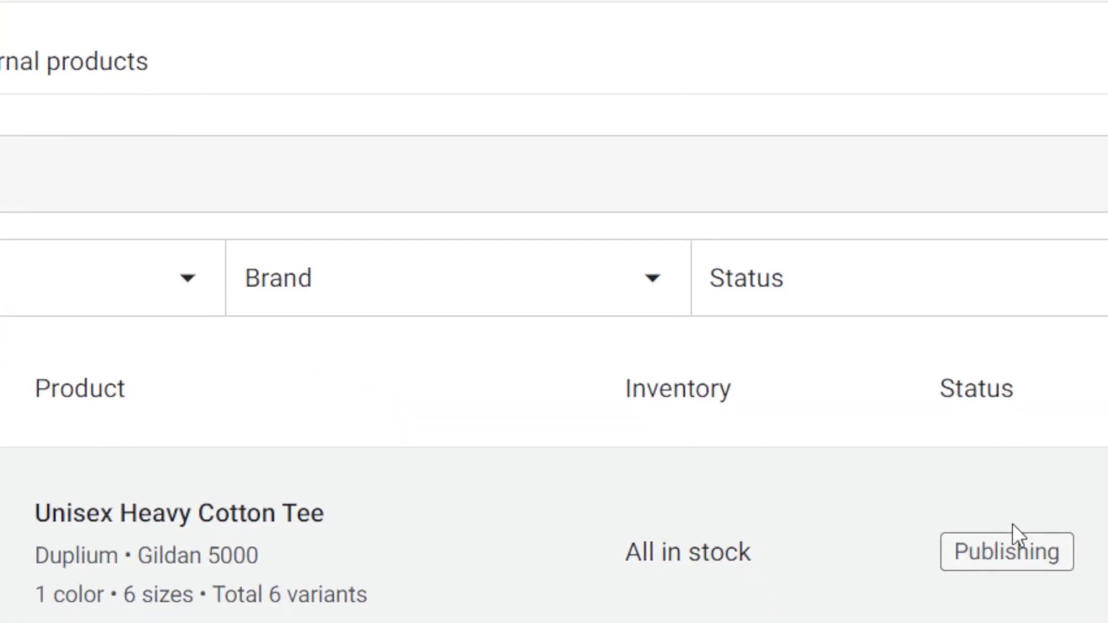
double_click(1027, 549)
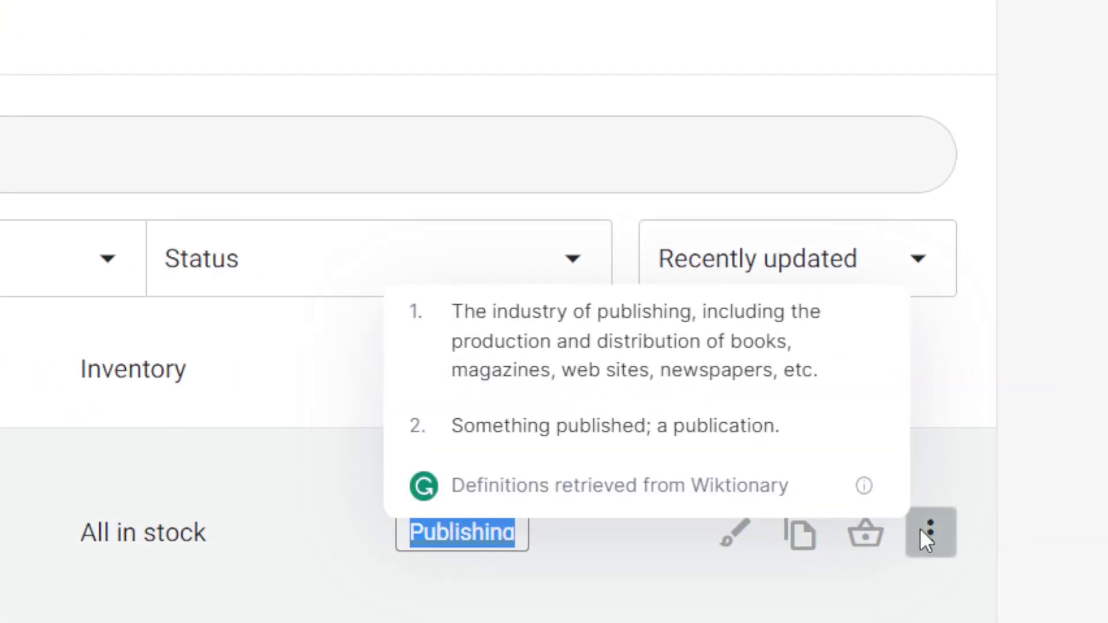
left_click(926, 529)
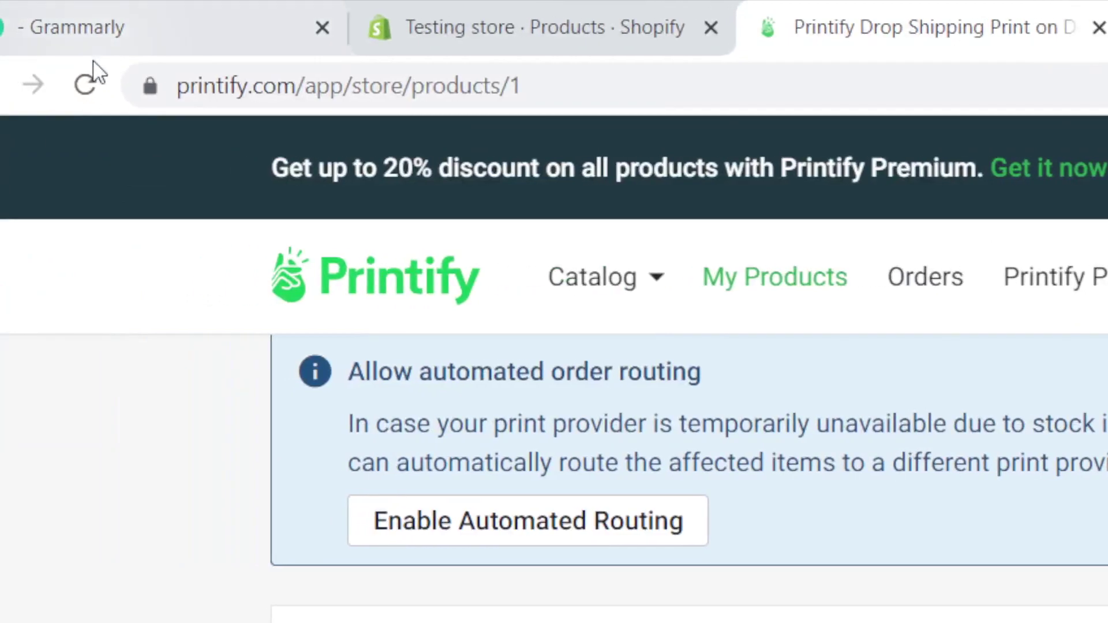
left_click(90, 75)
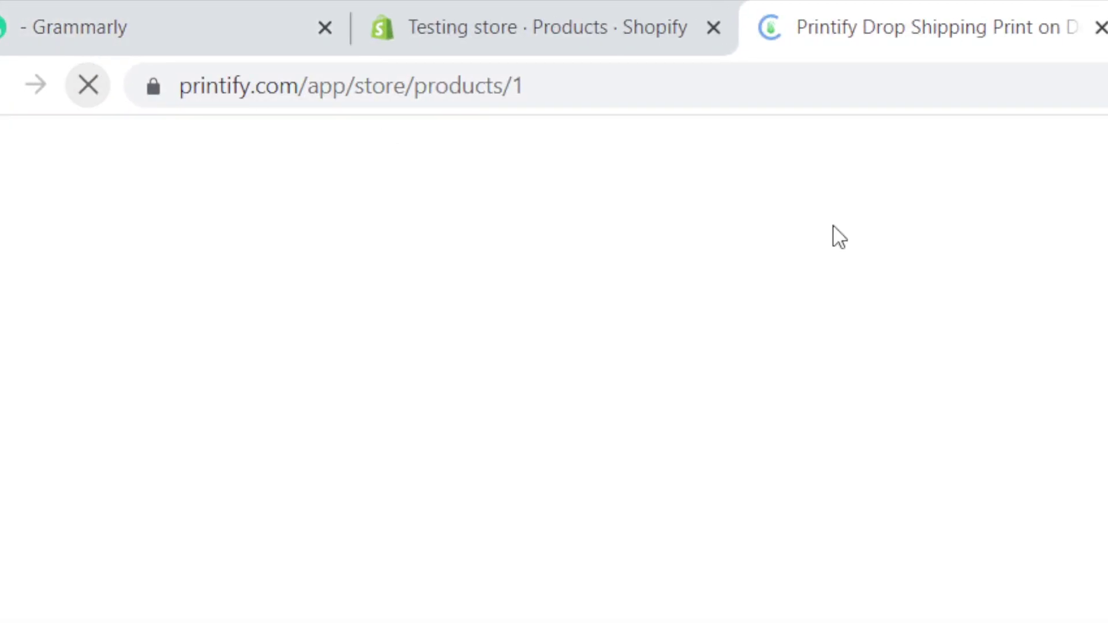
left_click(957, 78)
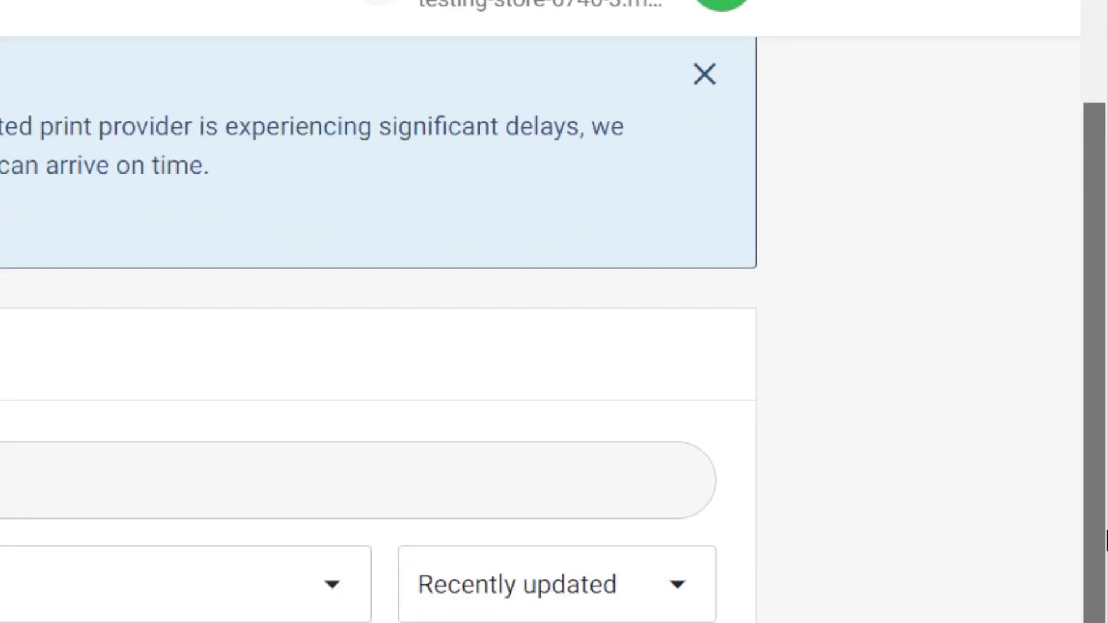
Look for the tee in the Shopify product list again, and refresh its publishing status in Printify
left_click(94, 10)
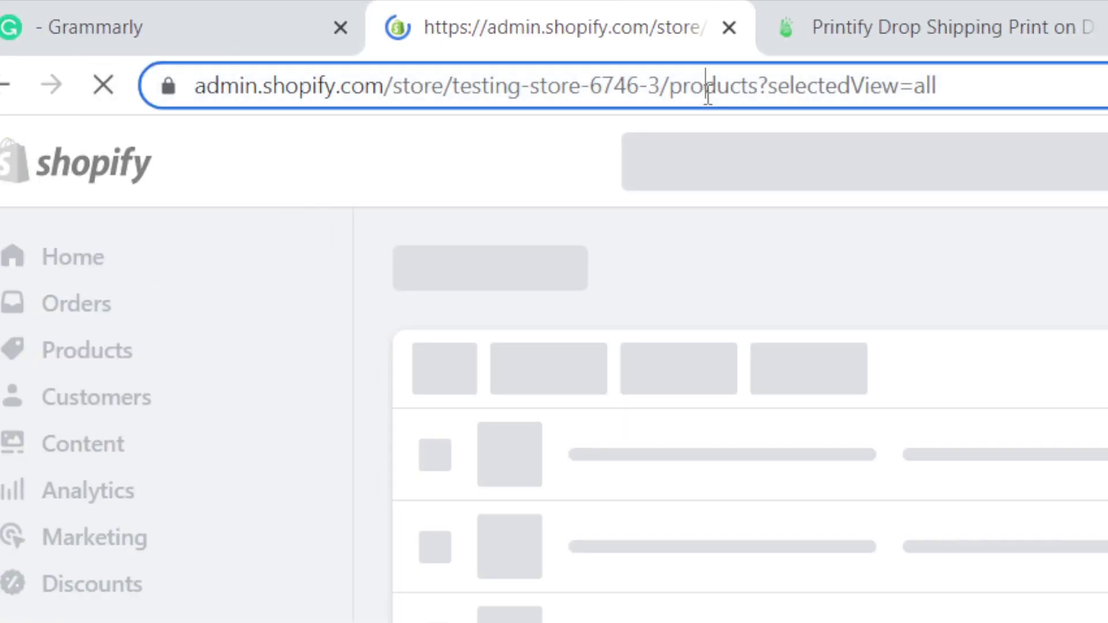
left_click(678, 86)
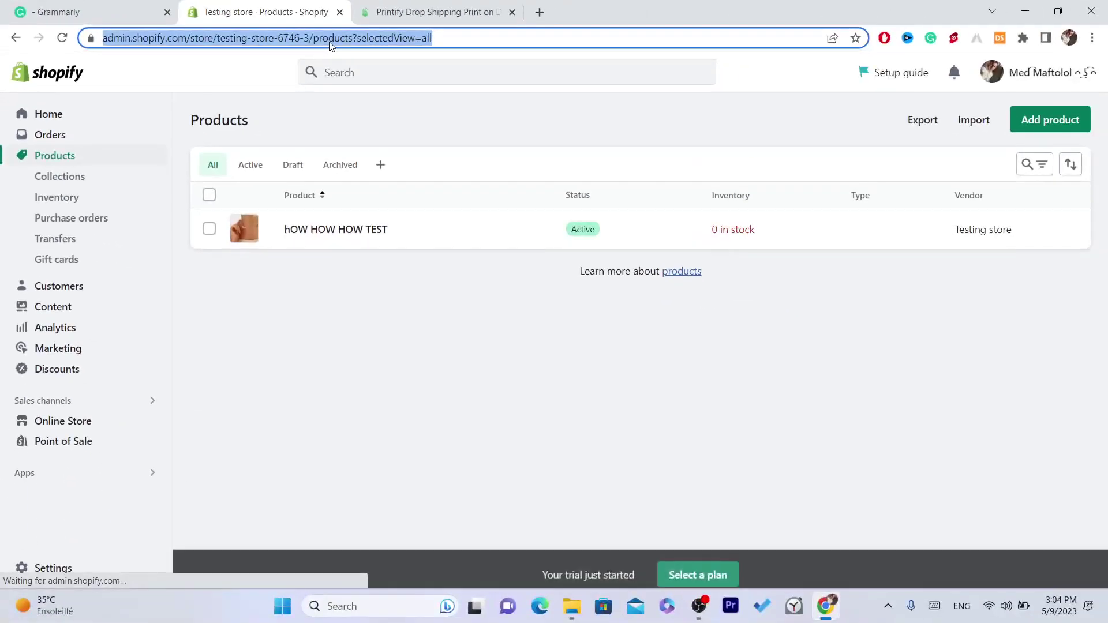
left_click(441, 7)
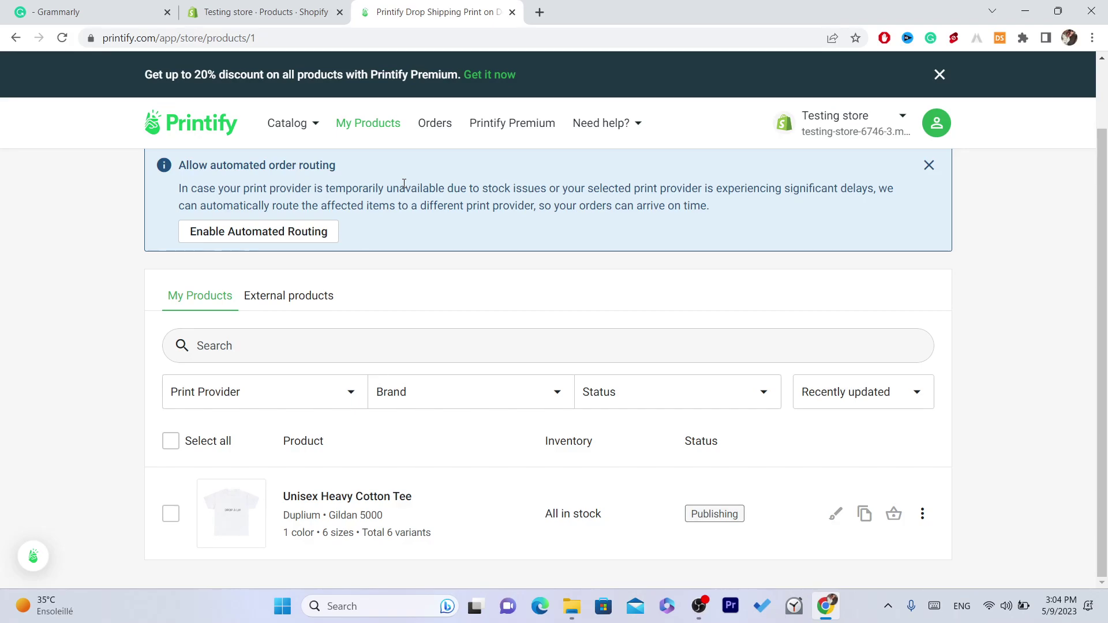
left_click(62, 41)
left_click(445, 36)
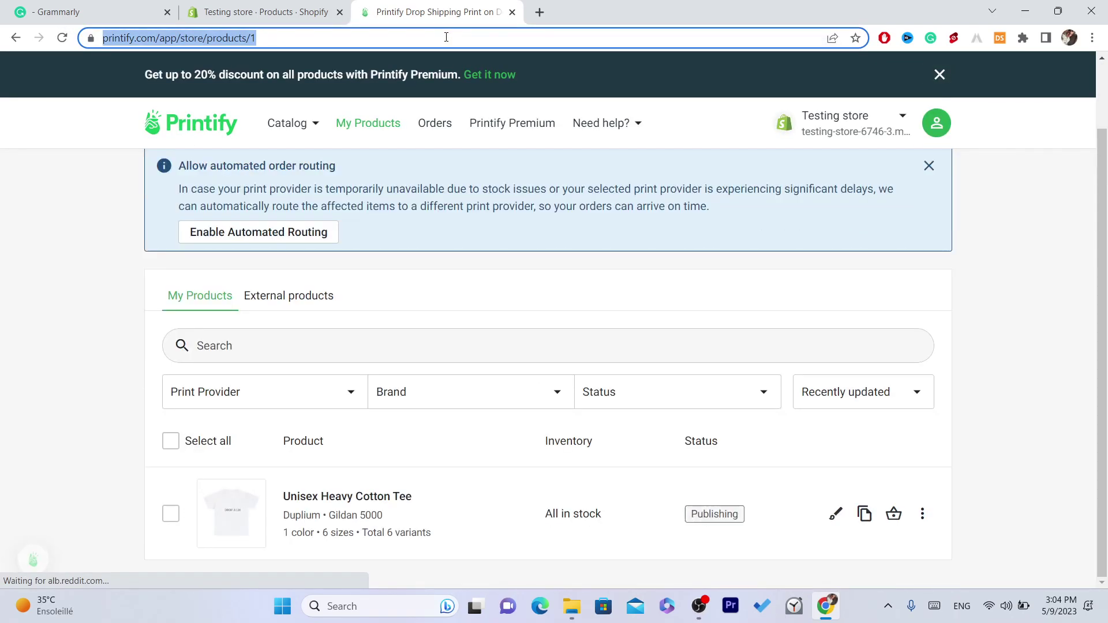
Reload the Shopify product list and view the Unisex Heavy Cotton Tee's page in the store preview
left_click(267, 7)
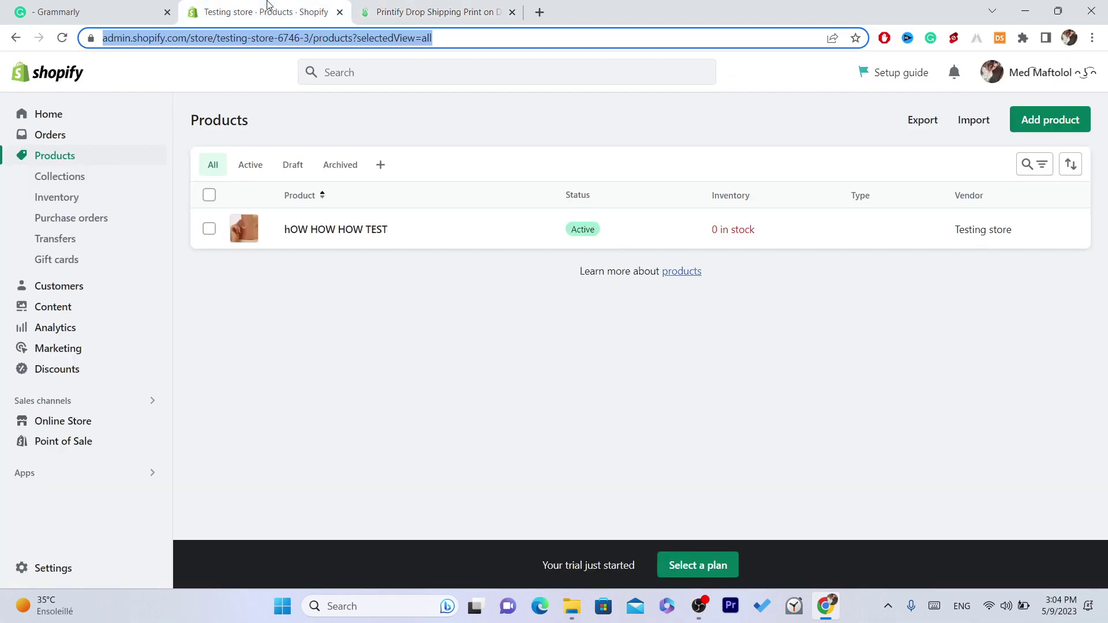
left_click(63, 38)
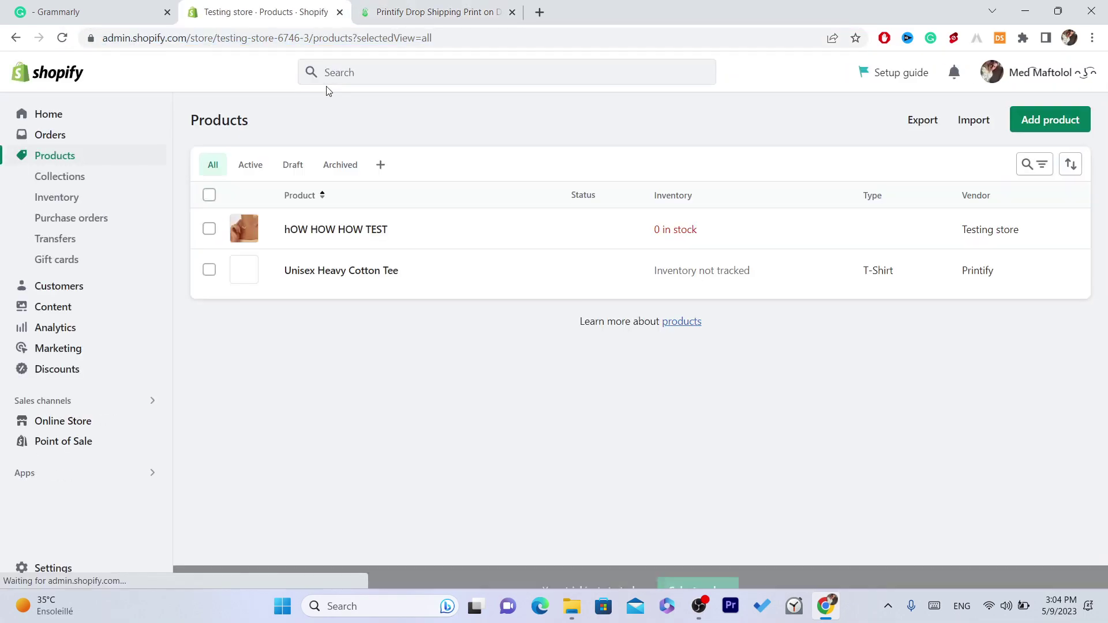
mouse_move(332, 274)
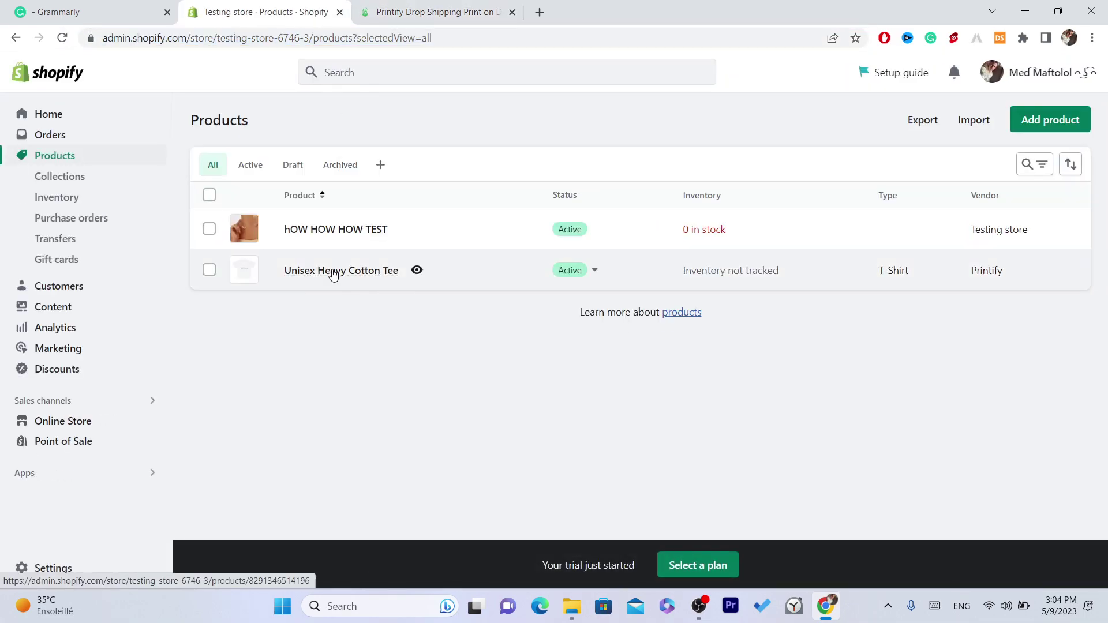
left_click(910, 531)
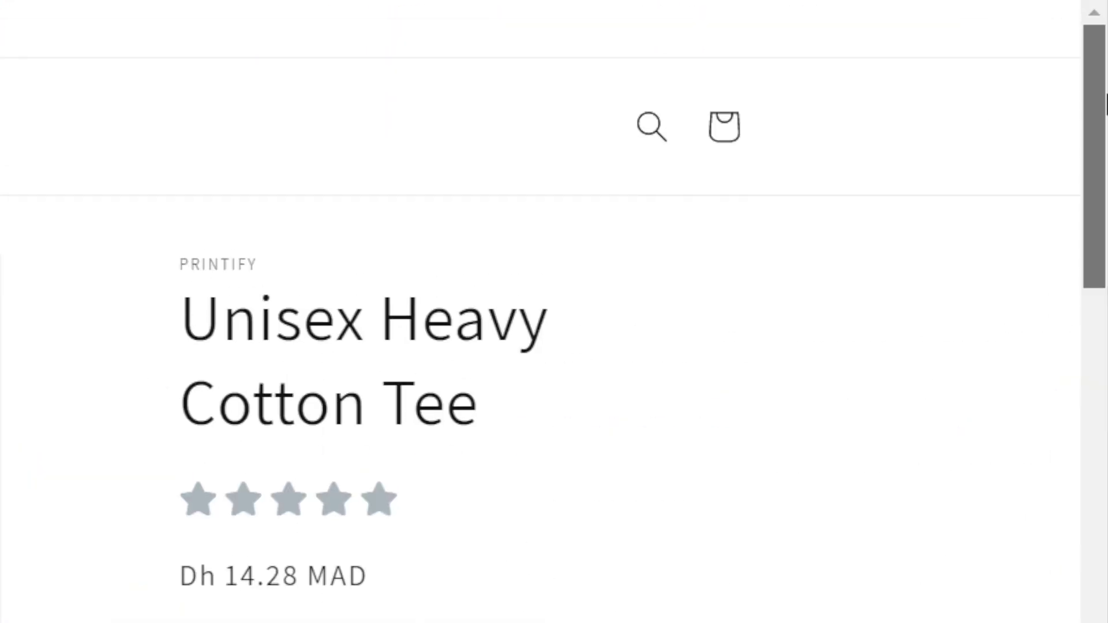
left_click_drag(1105, 176, 1011, 5)
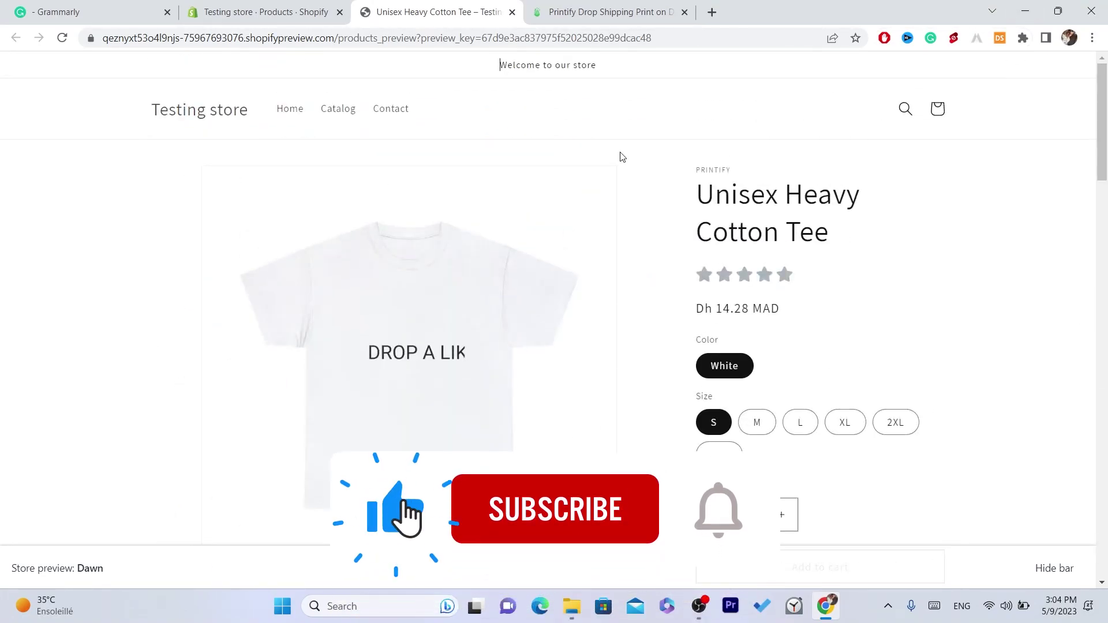